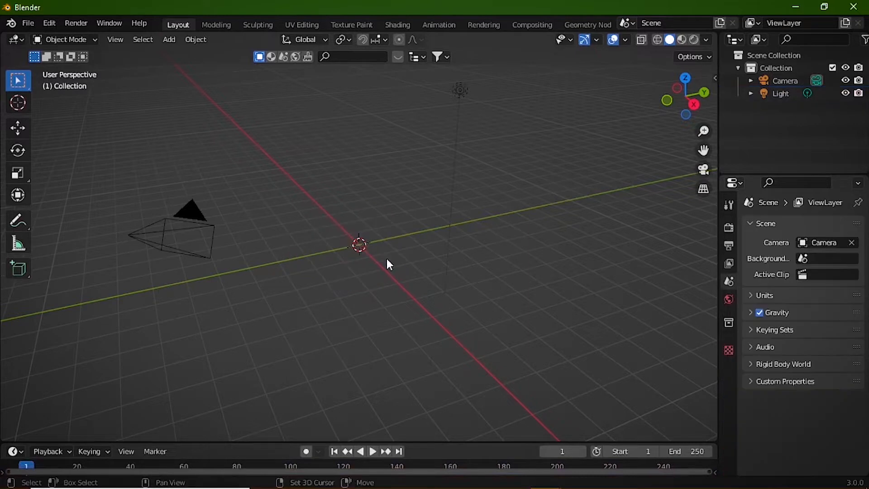
Add a mesh plane at the world origin and scale it by 10.
{"action": "mouse_move", "coordinate": [374, 229]}
{"action": "left_click", "coordinate": [447, 230]}
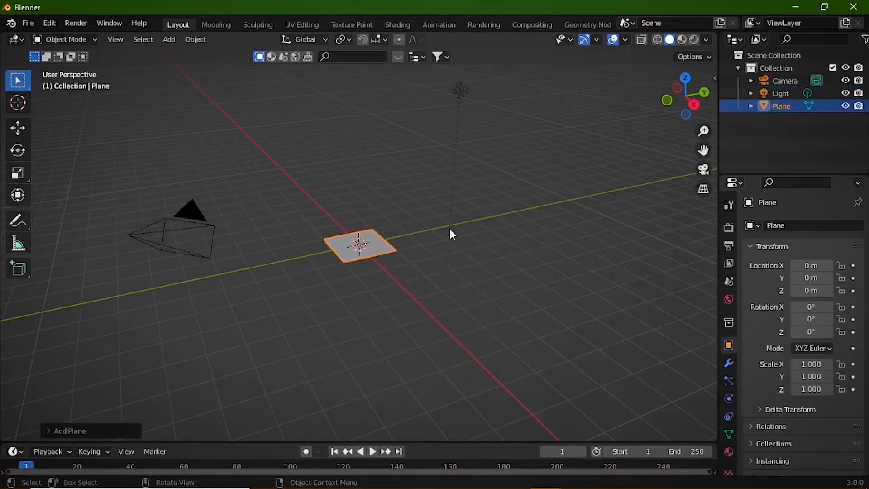
{"action": "type", "text": "s10"}
{"action": "key", "text": "Return"}
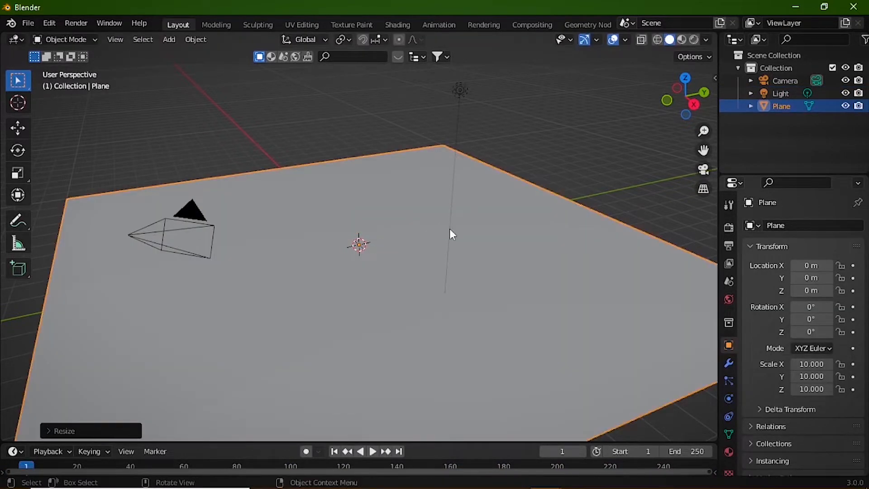
Subdivide the plane's mesh in Edit Mode with 20 cuts.
{"action": "scroll", "coordinate": [547, 217], "scroll_direction": "down", "scroll_amount": 5}
{"action": "middle_click_drag", "start_coordinate": [674, 149], "coordinate": [688, 98]}
{"action": "key", "text": "Tab"}
{"action": "right_click", "coordinate": [452, 260]}
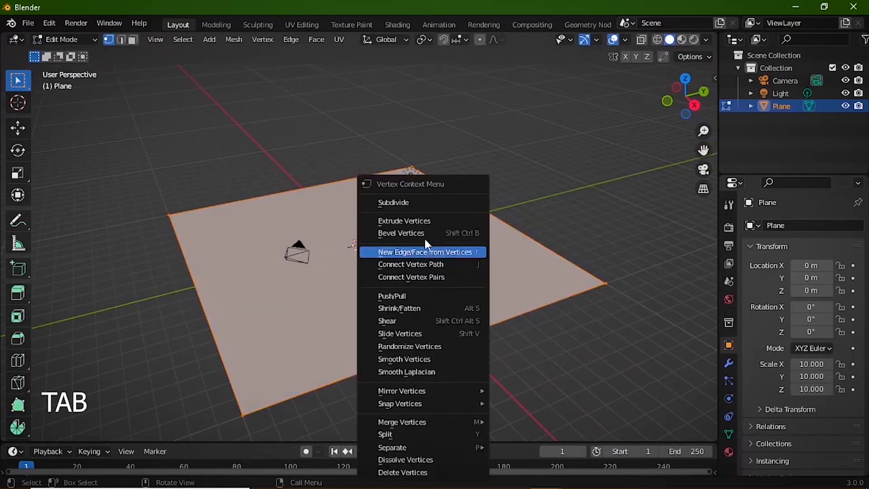
{"action": "left_click", "coordinate": [403, 201]}
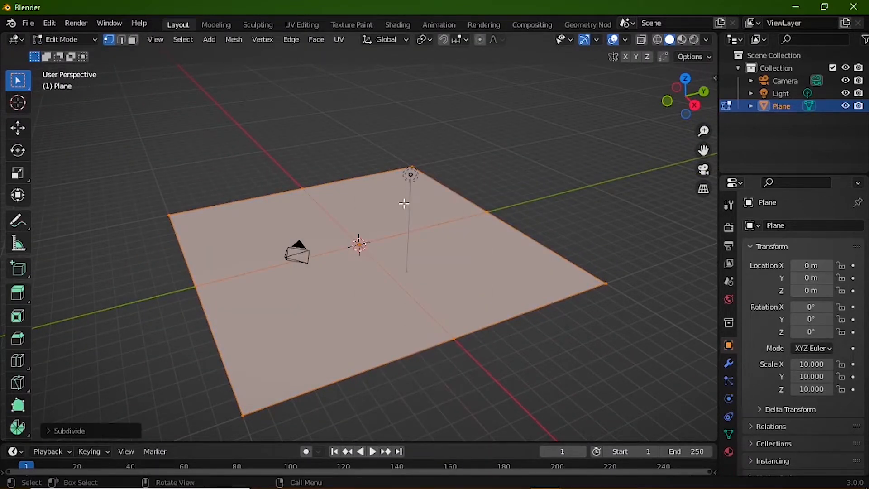
{"action": "left_click", "coordinate": [102, 434]}
{"action": "double_click", "coordinate": [197, 344]}
{"action": "type", "text": "20"}
{"action": "key", "text": "Return"}
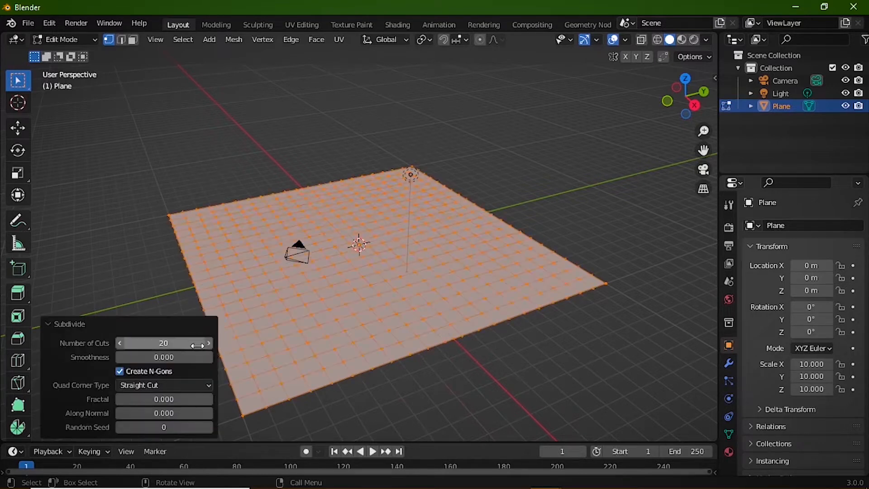
Unwrap the subdivided plane's UVs, return to Object Mode, and delete the scene's light.
{"action": "key", "text": "u"}
{"action": "left_click", "coordinate": [458, 279]}
{"action": "key", "text": "Tab"}
{"action": "scroll", "coordinate": [656, 126], "scroll_direction": "down", "scroll_amount": 3}
{"action": "mouse_move", "coordinate": [677, 105]}
{"action": "left_mouse_down"}
{"action": "mouse_move", "coordinate": [685, 92]}
{"action": "mouse_move", "coordinate": [677, 104]}
{"action": "left_mouse_up"}
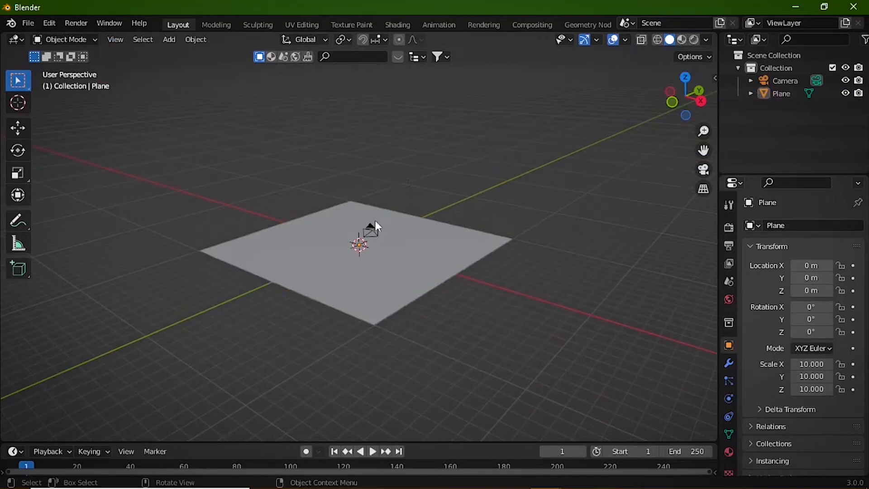
Select the plane, enlarge the timeline area and switch that area to the Shader Editor.
{"action": "scroll", "coordinate": [378, 228], "scroll_direction": "up", "scroll_amount": 4}
{"action": "left_click_drag", "start_coordinate": [682, 101], "coordinate": [672, 121]}
{"action": "left_click", "coordinate": [455, 244]}
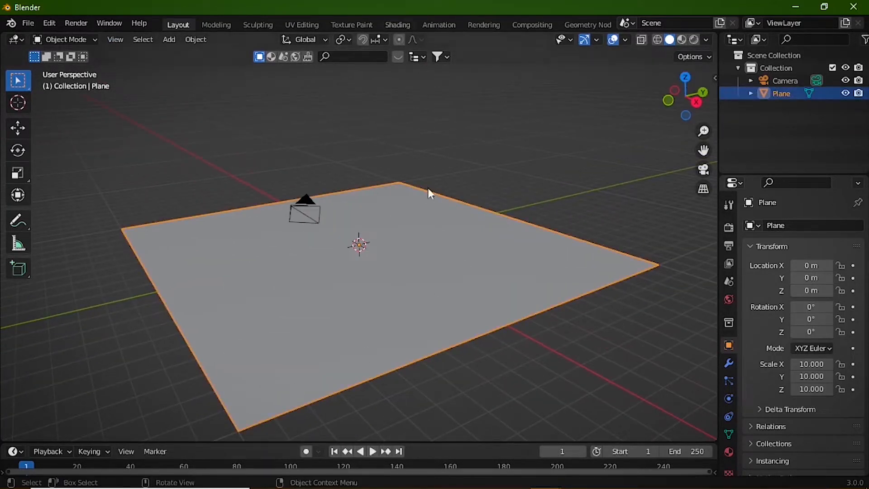
{"action": "left_click_drag", "start_coordinate": [455, 439], "coordinate": [469, 233]}
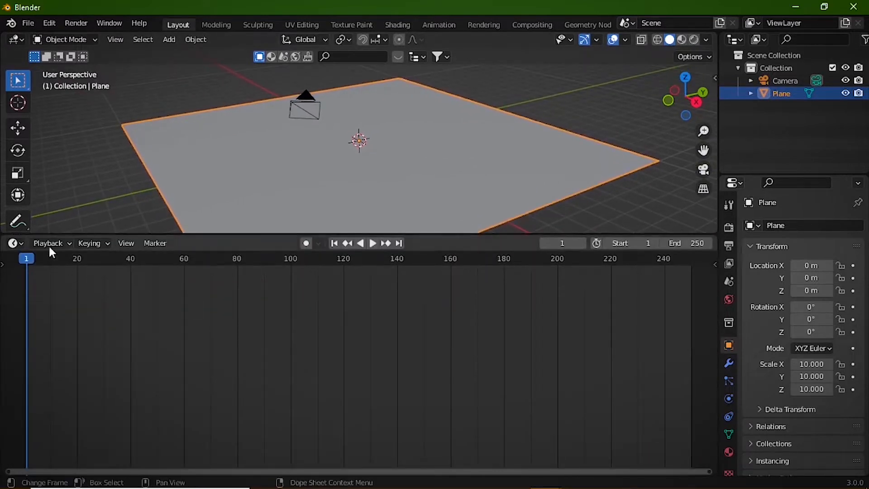
{"action": "left_click", "coordinate": [18, 243]}
{"action": "left_click", "coordinate": [45, 377]}
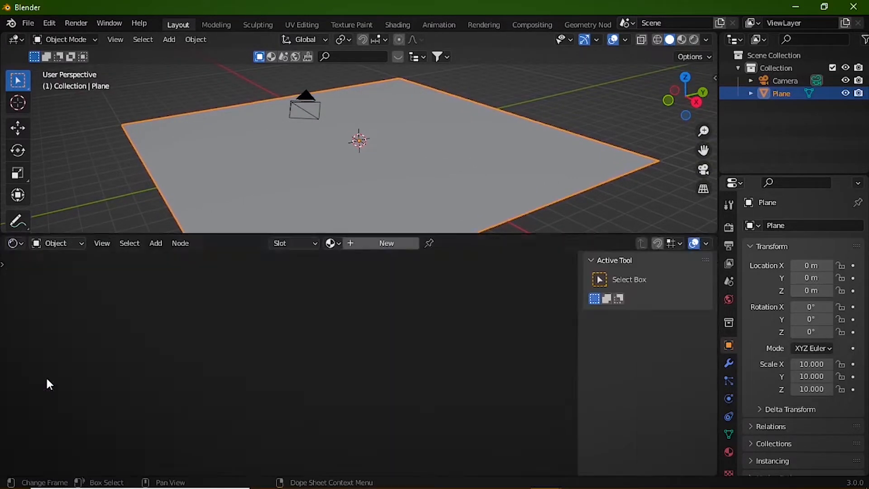
Rename the plane as ground and give it a new material named ground.
{"action": "double_click", "coordinate": [781, 94]}
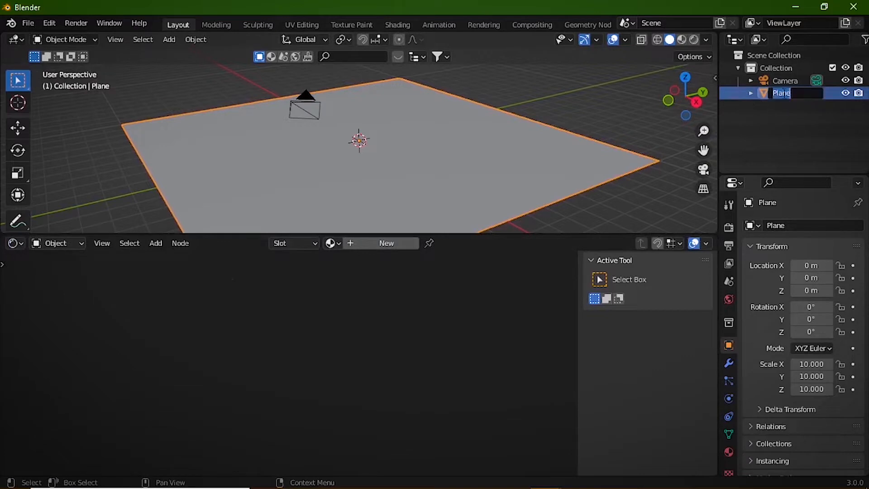
{"action": "type", "text": "ground"}
{"action": "key", "text": "Return"}
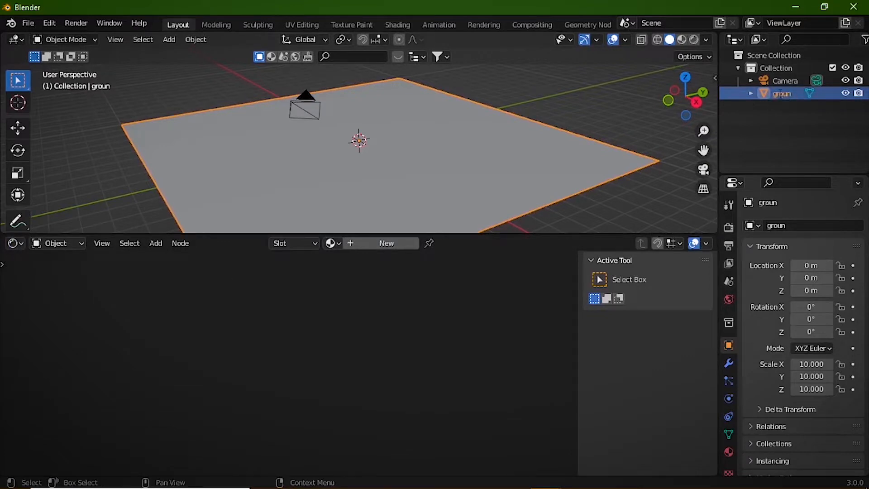
{"action": "left_click", "coordinate": [386, 243]}
{"action": "double_click", "coordinate": [376, 243]}
{"action": "type", "text": "ground"}
{"action": "key", "text": "Return"}
Run Principled Texture Setup on the Principled BSDF node with the texture maps from the brown_mud_leaves_01_2k.blend textures folder.
{"action": "scroll", "coordinate": [378, 330], "scroll_direction": "up", "scroll_amount": 4}
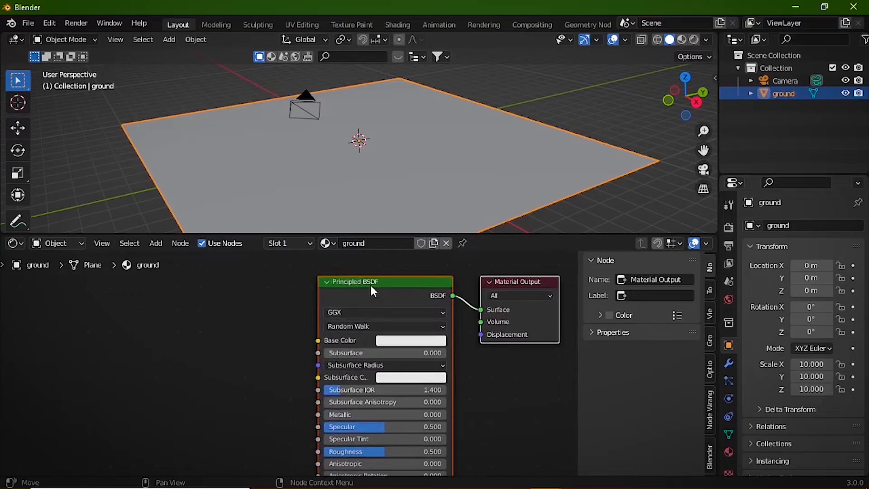
{"action": "left_click", "coordinate": [381, 295]}
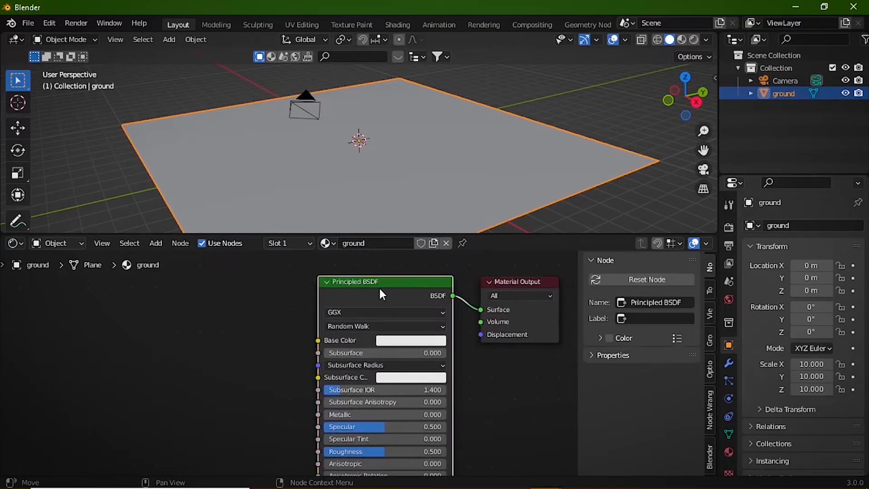
{"action": "key", "text": "ctrl+shift+t"}
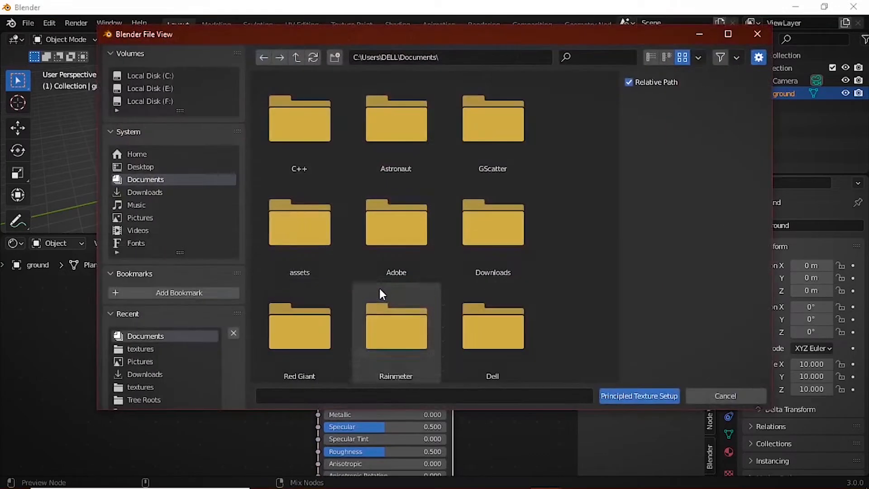
{"action": "left_click", "coordinate": [154, 102]}
{"action": "double_click", "coordinate": [314, 145]}
{"action": "double_click", "coordinate": [423, 151]}
{"action": "scroll", "coordinate": [440, 161], "scroll_direction": "down", "scroll_amount": 5}
{"action": "double_click", "coordinate": [494, 244]}
{"action": "double_click", "coordinate": [300, 121]}
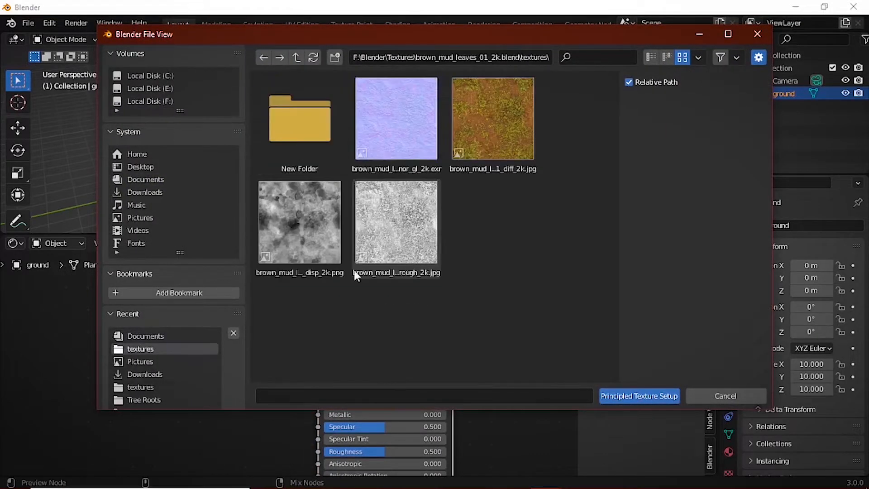
{"action": "left_click", "coordinate": [326, 254]}
{"action": "left_click", "coordinate": [385, 226], "text": "ctrl"}
Set the X and Y scale of the ground texture's Mapping node to 3.
{"action": "type", "text": "5"}
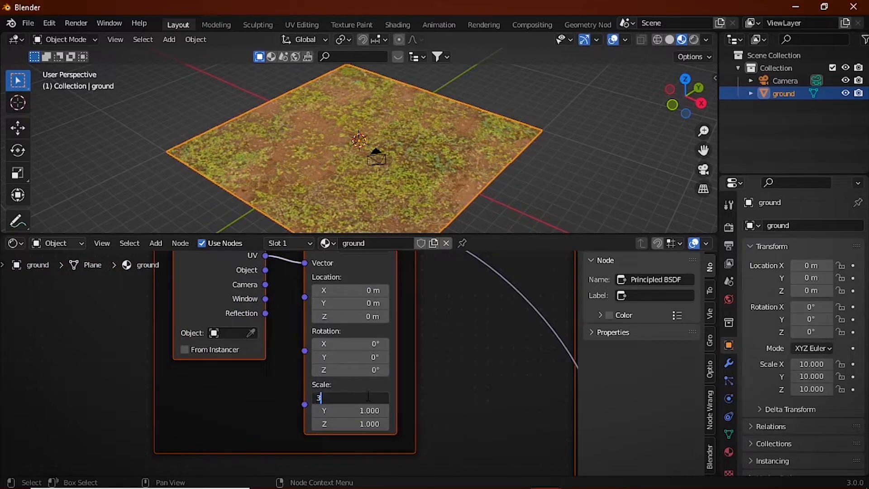
{"action": "key", "text": "Return"}
{"action": "left_click", "coordinate": [370, 410]}
{"action": "type", "text": "3"}
{"action": "key", "text": "Return"}
{"action": "scroll", "coordinate": [416, 173], "scroll_direction": "up", "scroll_amount": 4}
{"action": "scroll", "coordinate": [520, 291], "scroll_direction": "down", "scroll_amount": 4}
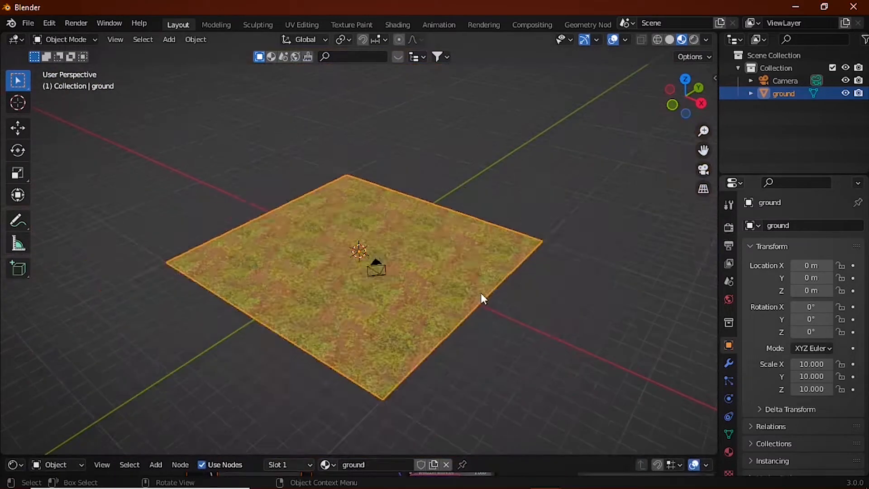
Set the render engine to Cycles and the device to GPU Compute.
{"action": "left_click_drag", "start_coordinate": [685, 96], "coordinate": [733, 235]}
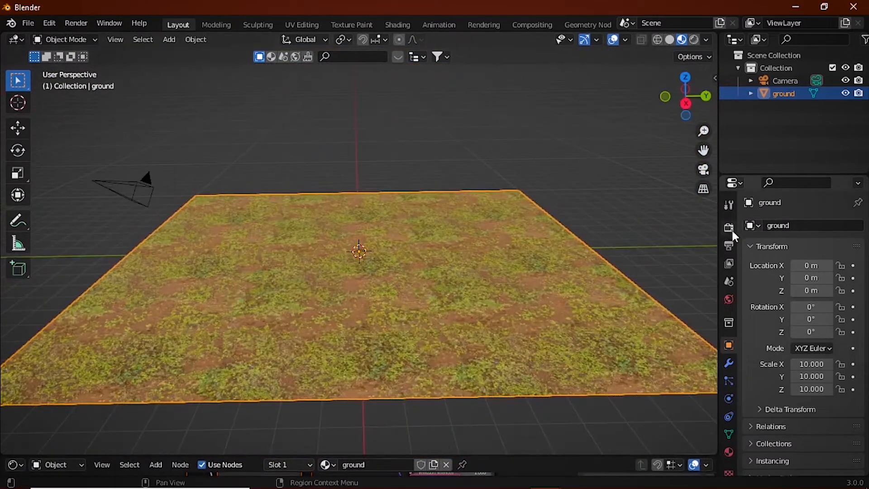
{"action": "left_click", "coordinate": [730, 228]}
{"action": "left_click", "coordinate": [808, 225]}
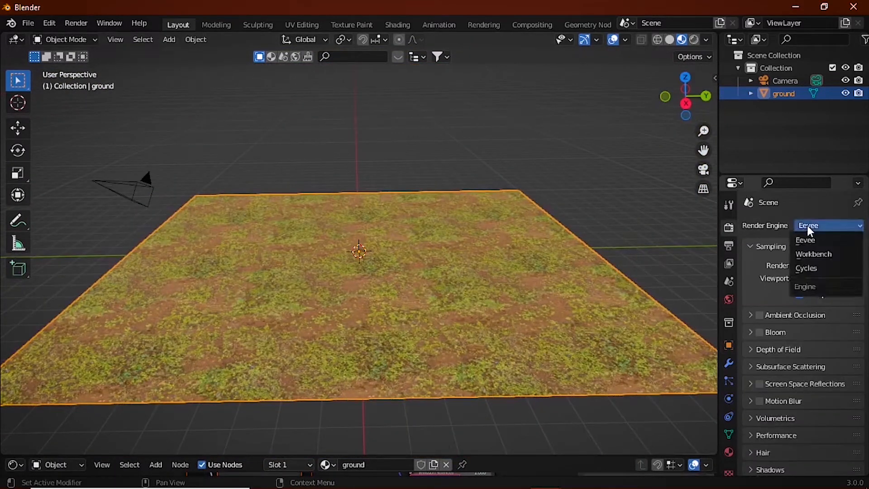
{"action": "left_click", "coordinate": [810, 268]}
{"action": "left_click", "coordinate": [810, 253]}
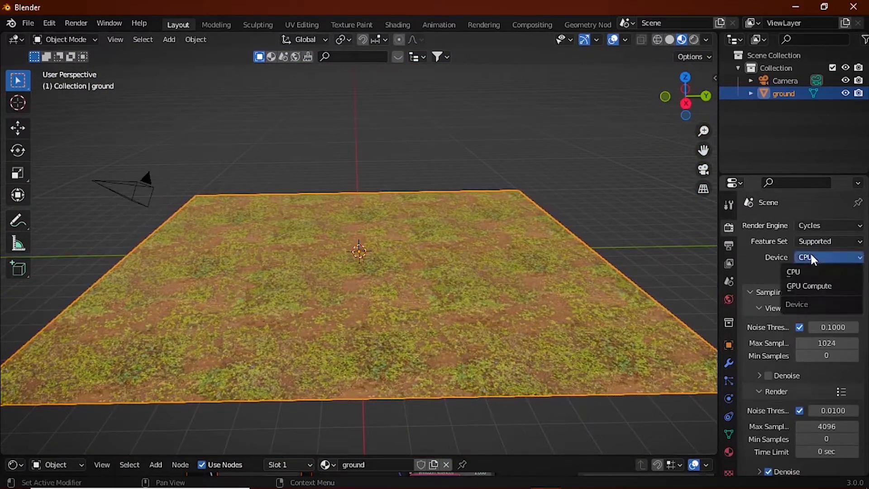
{"action": "left_click", "coordinate": [812, 286]}
Set the maximum samples to 100 for both the viewport and the render.
{"action": "double_click", "coordinate": [835, 342]}
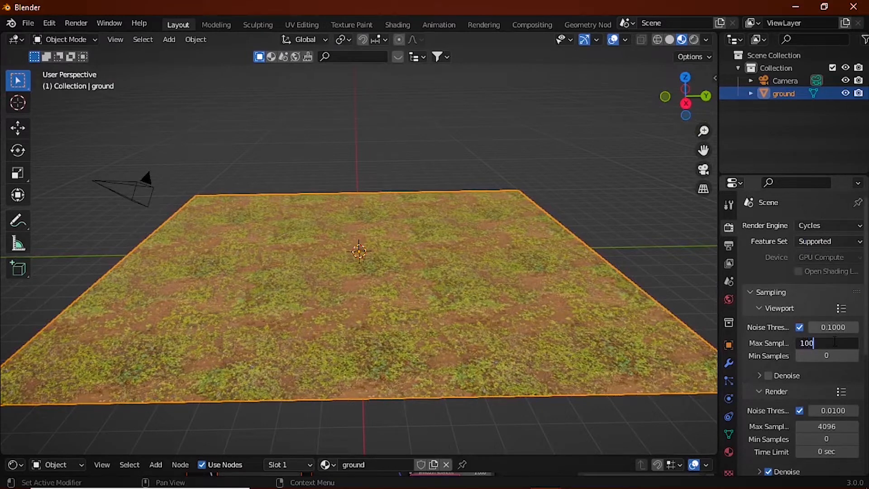
{"action": "type", "text": "100"}
{"action": "key", "text": "Return"}
{"action": "double_click", "coordinate": [835, 426]}
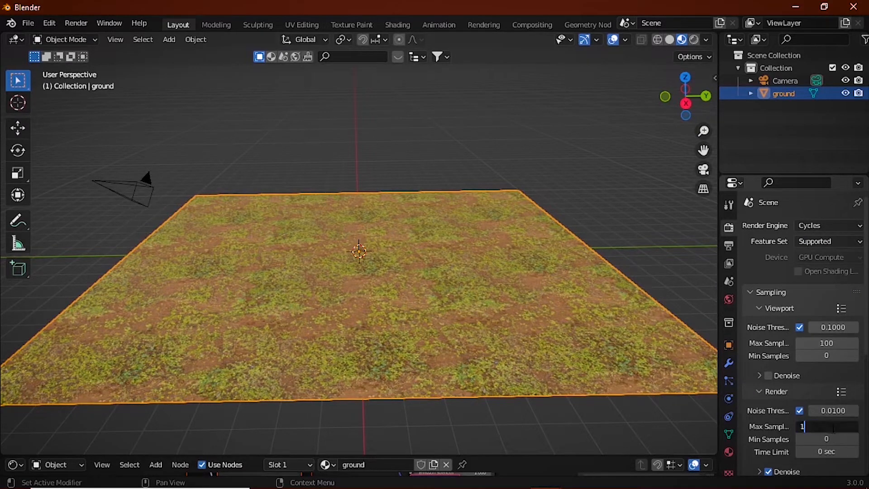
{"action": "key", "text": "Return"}
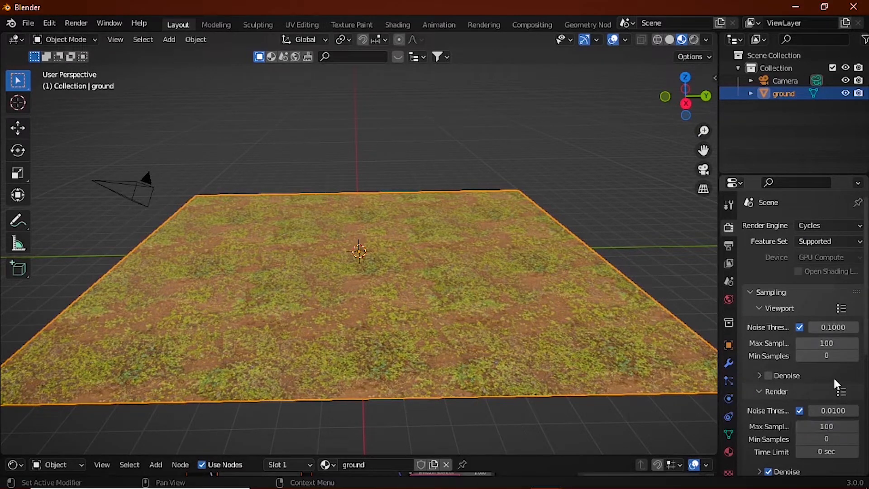
Set the ground material's displacement method to Displacement and Bump.
{"action": "left_click", "coordinate": [725, 451]}
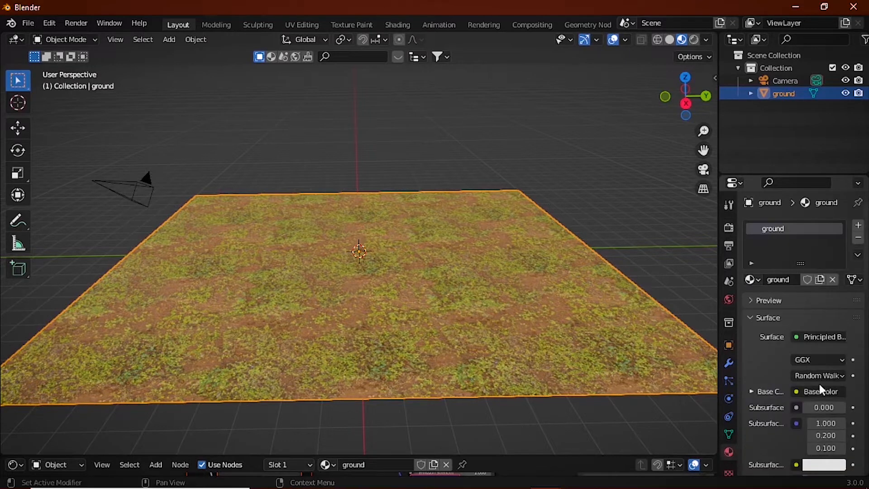
{"action": "scroll", "coordinate": [818, 382], "scroll_direction": "down", "scroll_amount": 5}
{"action": "scroll", "coordinate": [799, 364], "scroll_direction": "down", "scroll_amount": 15}
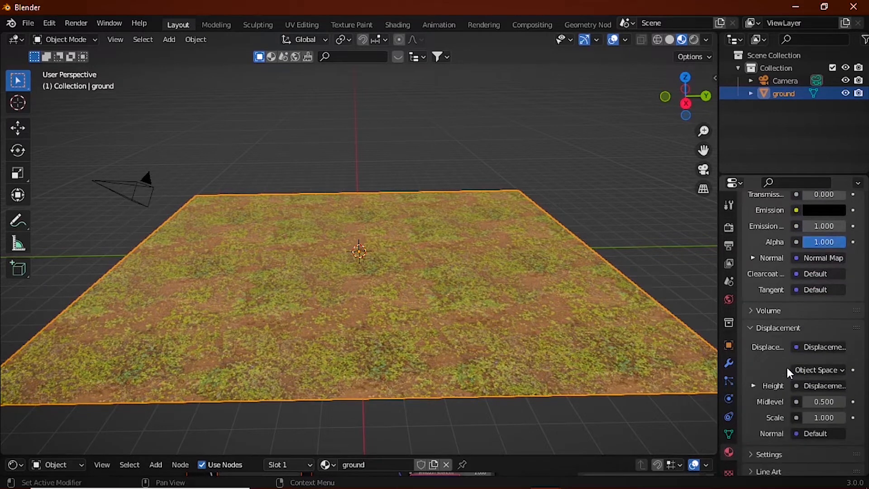
{"action": "scroll", "coordinate": [792, 390], "scroll_direction": "down", "scroll_amount": 2}
{"action": "left_click", "coordinate": [789, 412]}
{"action": "scroll", "coordinate": [797, 408], "scroll_direction": "down", "scroll_amount": 5}
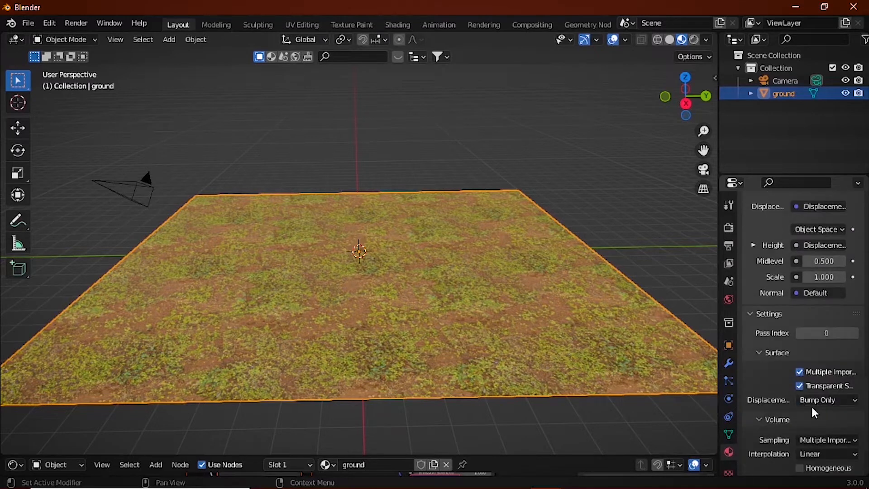
{"action": "left_click", "coordinate": [817, 400]}
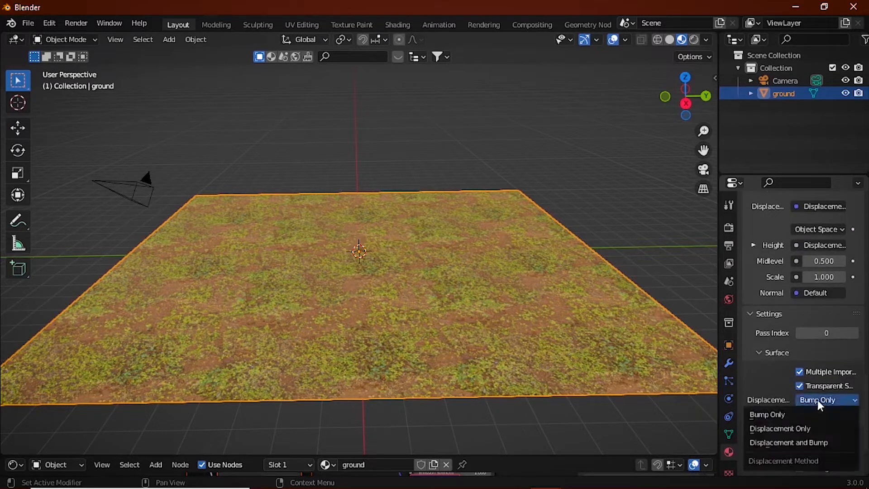
{"action": "left_click", "coordinate": [817, 444]}
{"action": "scroll", "coordinate": [431, 268], "scroll_direction": "down", "scroll_amount": 2}
{"action": "scroll", "coordinate": [431, 268], "scroll_direction": "up", "scroll_amount": 2}
{"action": "scroll", "coordinate": [461, 234], "scroll_direction": "down", "scroll_amount": 1}
Switch the viewport to rendered shading and set the ground material's displacement scale to 0.05.
{"action": "left_click", "coordinate": [695, 40]}
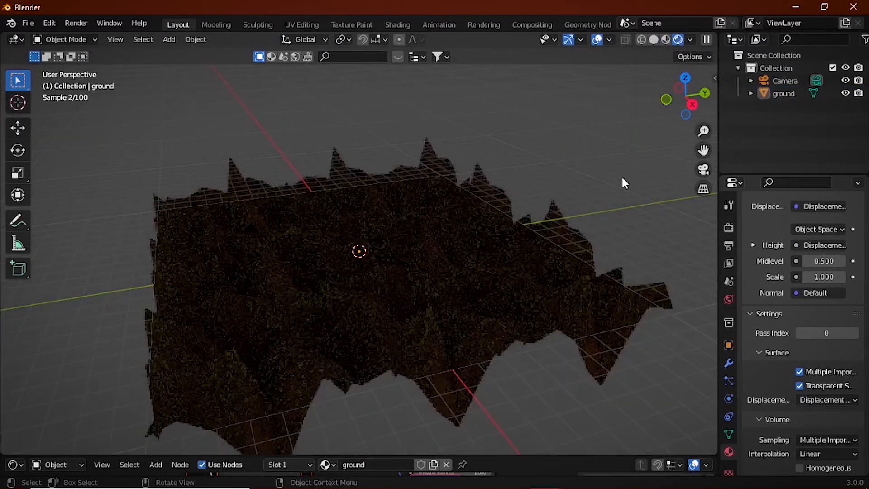
{"action": "scroll", "coordinate": [454, 317], "scroll_direction": "up", "scroll_amount": 3}
{"action": "scroll", "coordinate": [455, 317], "scroll_direction": "down", "scroll_amount": 1}
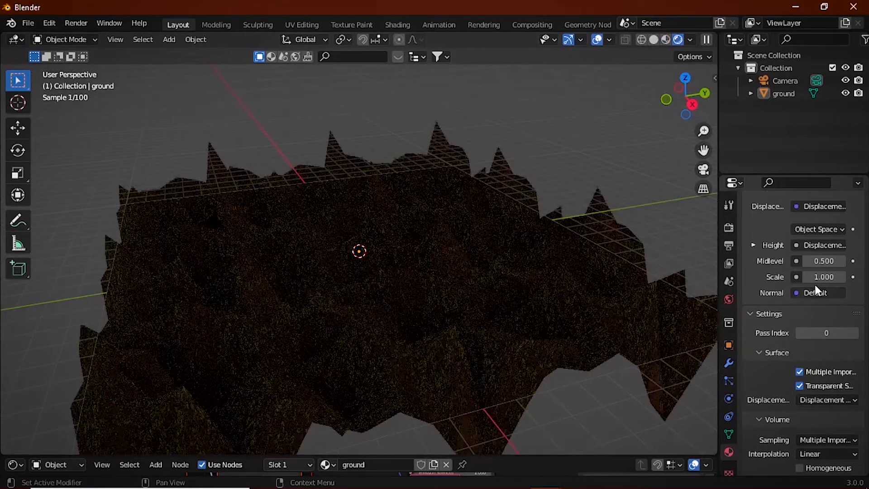
{"action": "scroll", "coordinate": [822, 276], "scroll_direction": "up", "scroll_amount": 1}
{"action": "mouse_move", "coordinate": [825, 303]}
{"action": "left_mouse_down"}
{"action": "mouse_move", "coordinate": [802, 317]}
{"action": "mouse_move", "coordinate": [834, 296]}
{"action": "left_mouse_up"}
{"action": "double_click", "coordinate": [833, 303]}
{"action": "type", "text": "0.05"}
{"action": "key", "text": "Return"}
{"action": "middle_click_drag", "start_coordinate": [588, 289], "coordinate": [573, 334]}
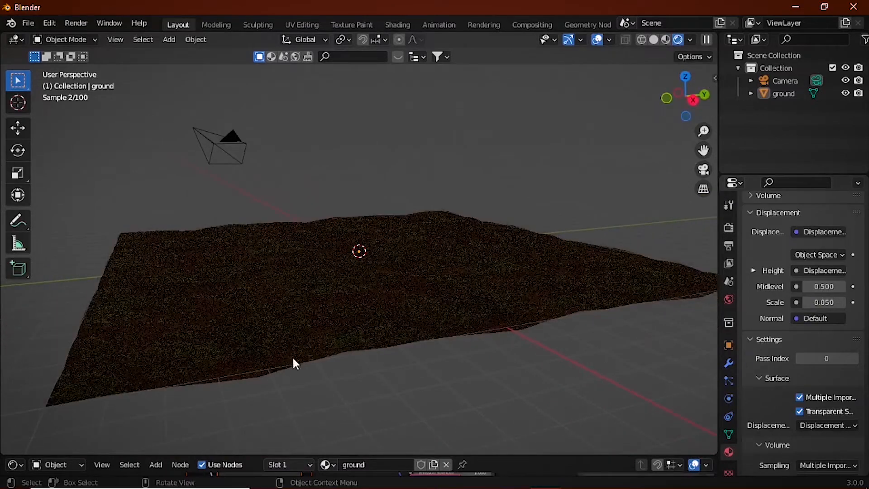
Add a point light, raise it above the centre of the ground and increase its power.
{"action": "key", "text": "shift+a"}
{"action": "mouse_move", "coordinate": [522, 282]}
{"action": "left_click", "coordinate": [587, 282]}
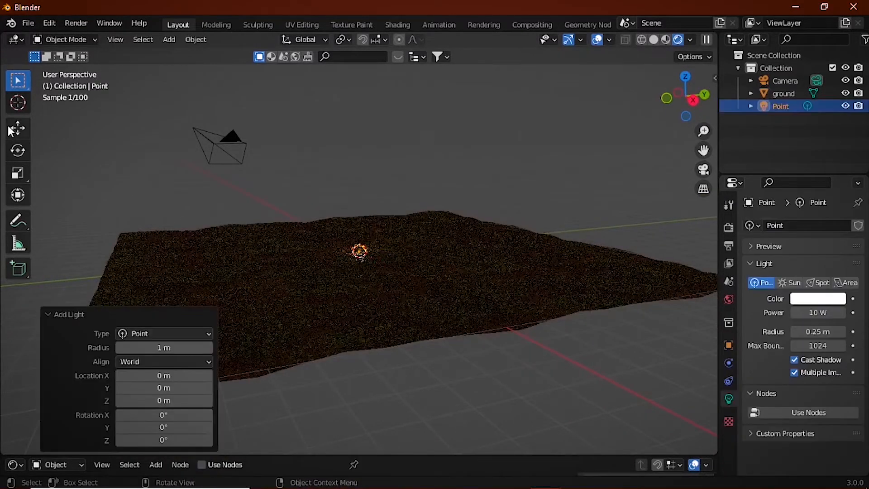
{"action": "left_click", "coordinate": [17, 128]}
{"action": "left_click_drag", "start_coordinate": [358, 196], "coordinate": [357, 110]}
{"action": "left_click_drag", "start_coordinate": [793, 312], "coordinate": [838, 312]}
{"action": "left_click", "coordinate": [54, 353]}
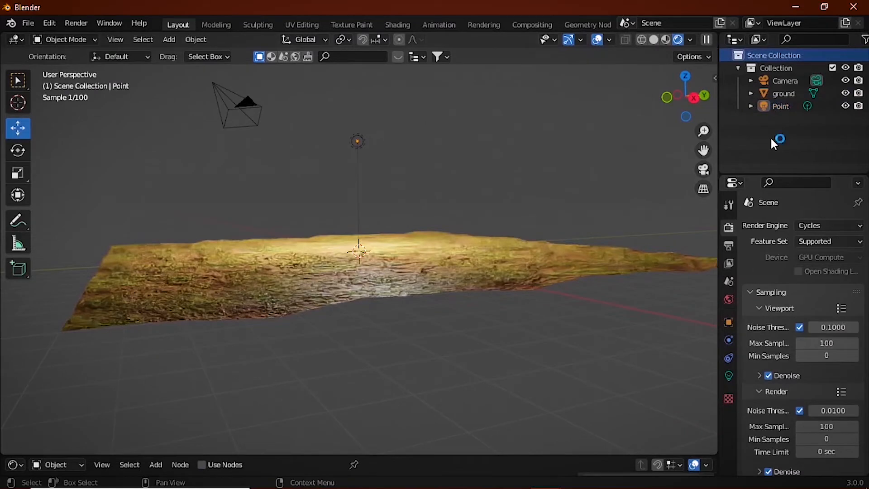
Paste the copied reeds object into the scene and select it.
{"action": "left_click_drag", "start_coordinate": [669, 100], "coordinate": [636, 202]}
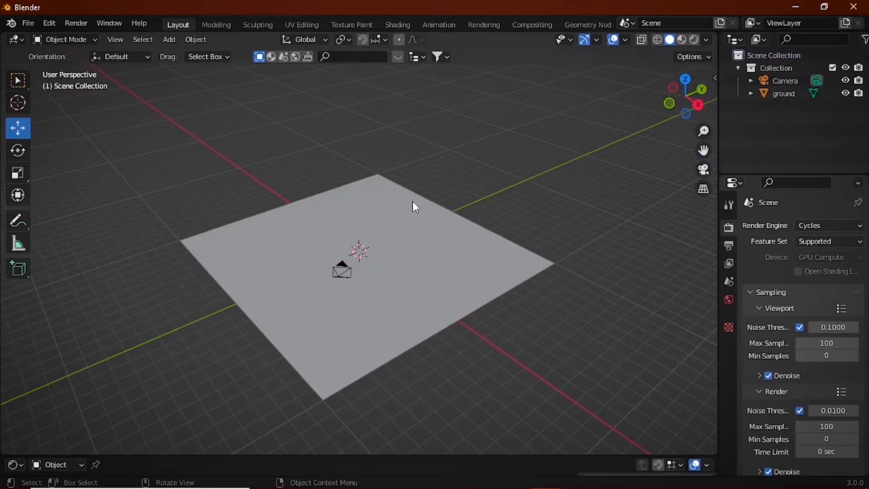
{"action": "key", "text": "ctrl+v"}
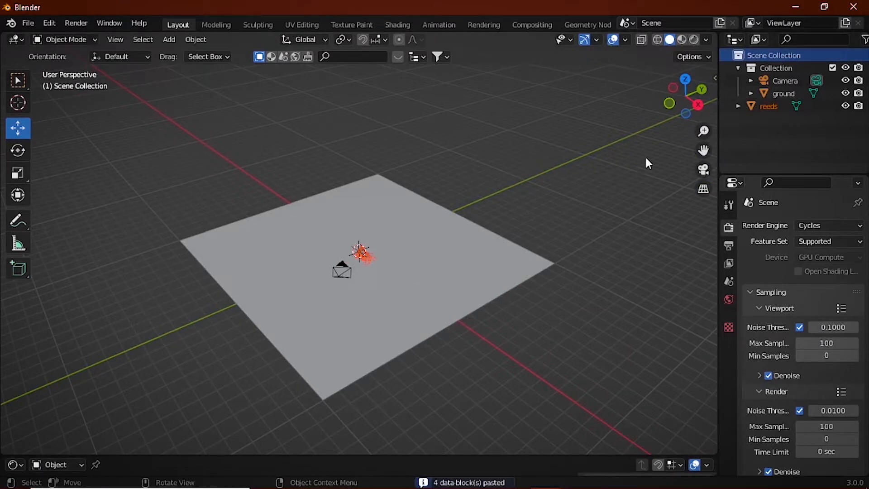
{"action": "left_click", "coordinate": [773, 105]}
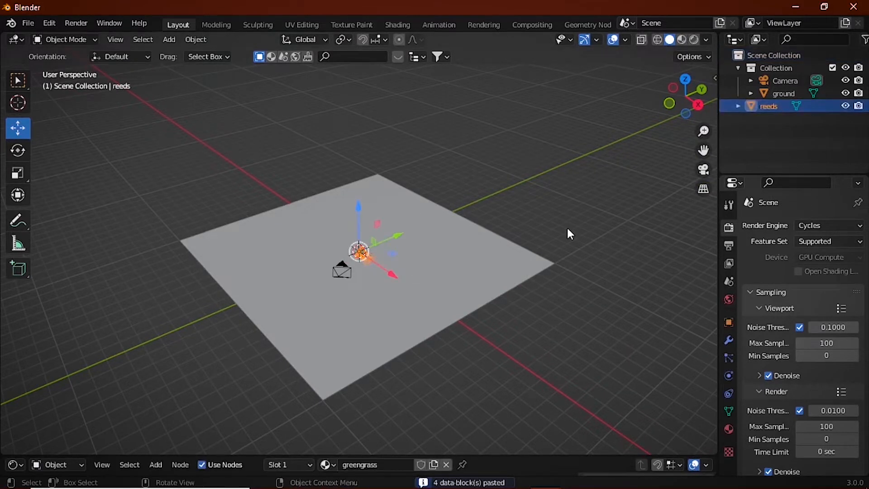
Move the reeds along the Y axis past the ground's edge and rotate them -90° about Y.
{"action": "key", "text": "KP_Decimal"}
{"action": "scroll", "coordinate": [503, 227], "scroll_direction": "down", "scroll_amount": 6}
{"action": "left_click_drag", "start_coordinate": [373, 213], "coordinate": [455, 174]}
{"action": "key", "text": "KP_Decimal"}
{"action": "scroll", "coordinate": [468, 183], "scroll_direction": "down", "scroll_amount": 5}
{"action": "type", "text": "ry-90"}
{"action": "key", "text": "Return"}
{"action": "scroll", "coordinate": [495, 153], "scroll_direction": "up", "scroll_amount": 2}
{"action": "key", "text": "KP_Decimal"}
{"action": "left_click_drag", "start_coordinate": [681, 93], "coordinate": [727, 101]}
{"action": "scroll", "coordinate": [505, 192], "scroll_direction": "down", "scroll_amount": 10}
Add a particle system to the ground plane, set it to Hair and enable its advanced settings.
{"action": "left_click", "coordinate": [775, 93]}
{"action": "scroll", "coordinate": [327, 296], "scroll_direction": "down", "scroll_amount": 6}
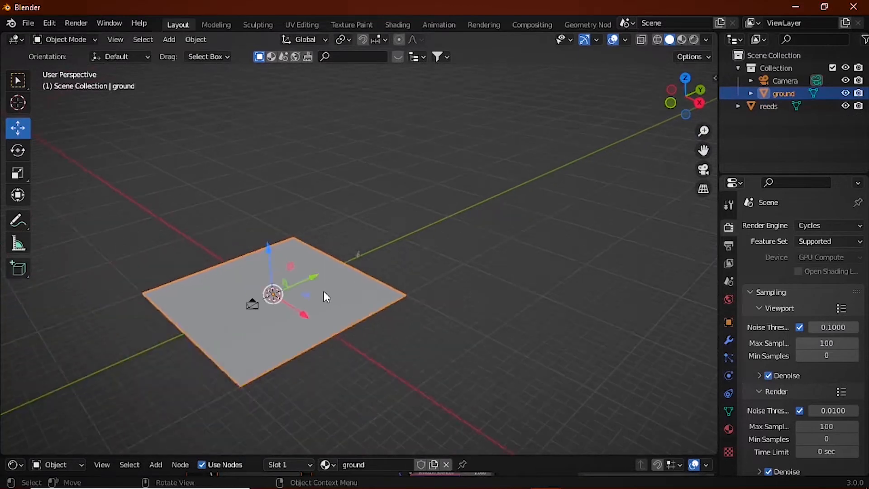
{"action": "scroll", "coordinate": [327, 296], "scroll_direction": "up", "scroll_amount": 2}
{"action": "left_click_drag", "start_coordinate": [702, 150], "coordinate": [833, 86]}
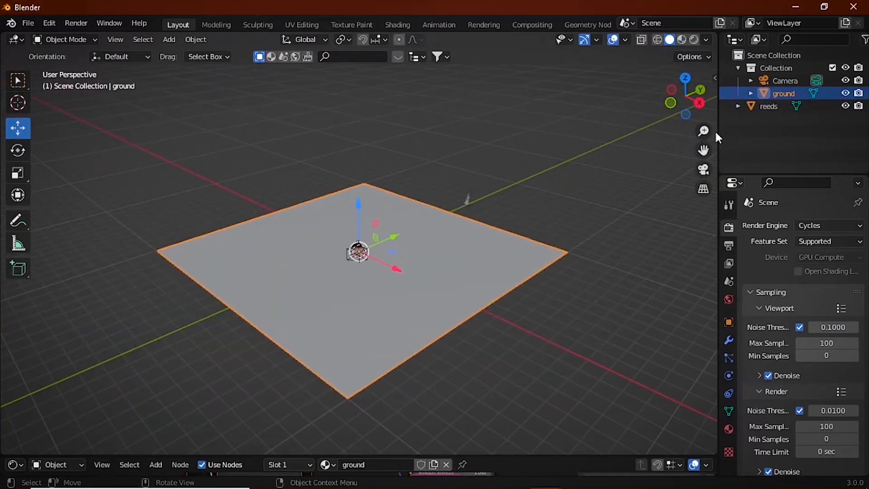
{"action": "left_click", "coordinate": [729, 358]}
{"action": "left_click", "coordinate": [858, 225]}
{"action": "left_click", "coordinate": [831, 295]}
{"action": "left_click", "coordinate": [830, 312]}
{"action": "scroll", "coordinate": [818, 344], "scroll_direction": "down", "scroll_amount": 3}
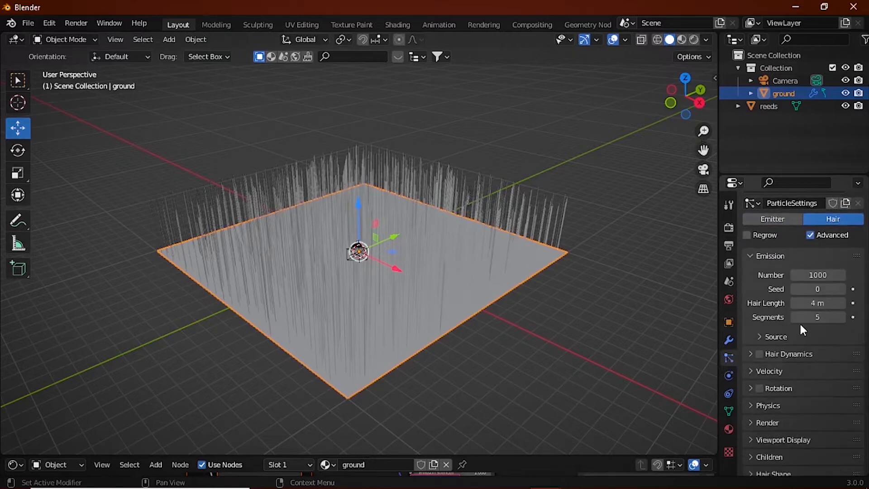
Enable rotation for the ground's hair particles and set the orientation axis to Global Y.
{"action": "scroll", "coordinate": [804, 330], "scroll_direction": "down", "scroll_amount": 1}
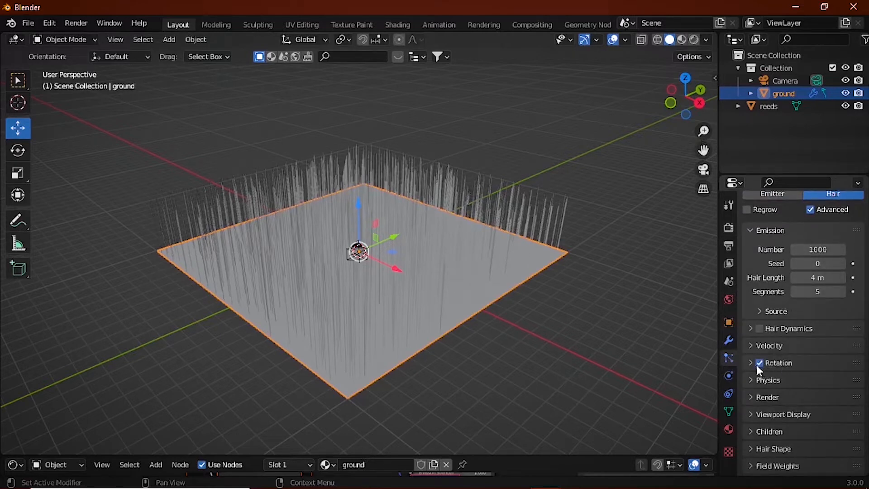
{"action": "left_click", "coordinate": [757, 364]}
{"action": "left_click", "coordinate": [808, 382]}
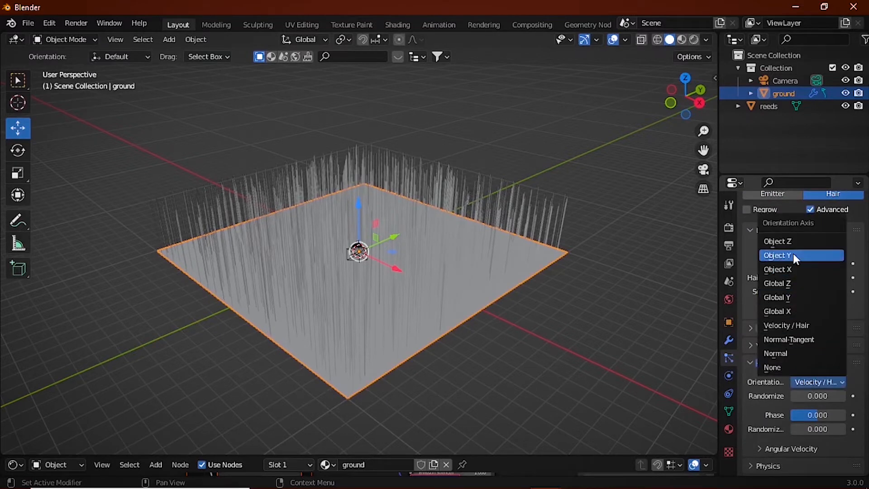
{"action": "left_click", "coordinate": [794, 255]}
{"action": "left_click", "coordinate": [822, 380]}
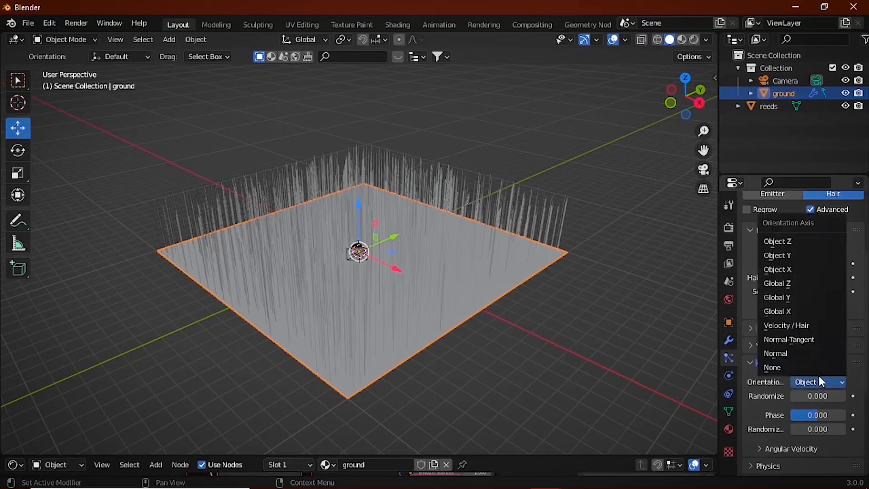
{"action": "left_click", "coordinate": [788, 300]}
{"action": "scroll", "coordinate": [796, 417], "scroll_direction": "down", "scroll_amount": 8}
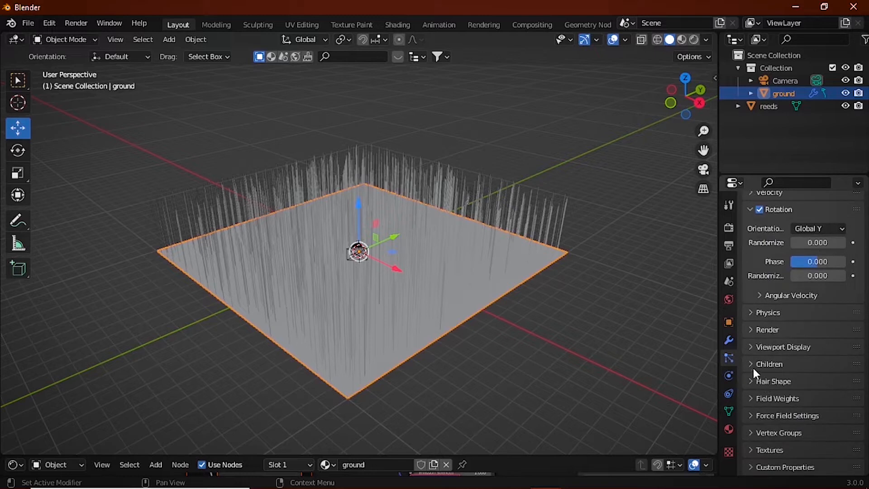
Render the ground's particles as Object and use the reeds as the instance object.
{"action": "left_click", "coordinate": [755, 331]}
{"action": "scroll", "coordinate": [804, 332], "scroll_direction": "down", "scroll_amount": 3}
{"action": "left_click", "coordinate": [813, 298]}
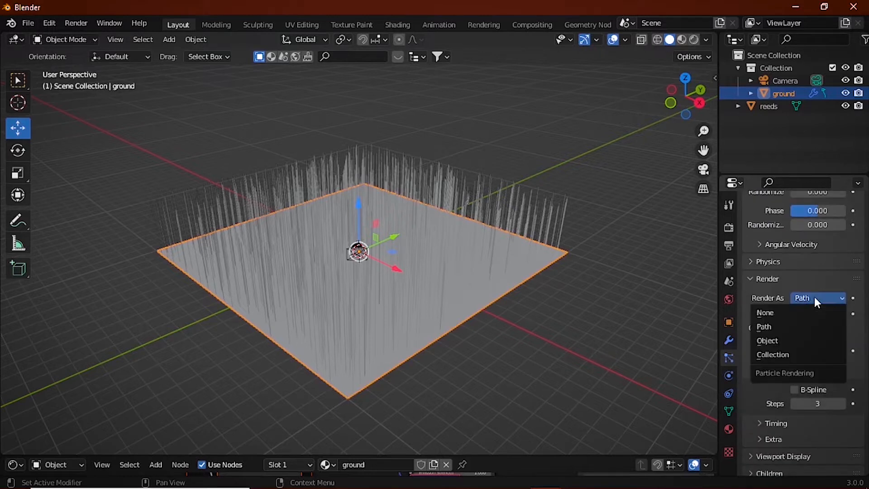
{"action": "left_click", "coordinate": [789, 336]}
{"action": "scroll", "coordinate": [797, 342], "scroll_direction": "down", "scroll_amount": 3}
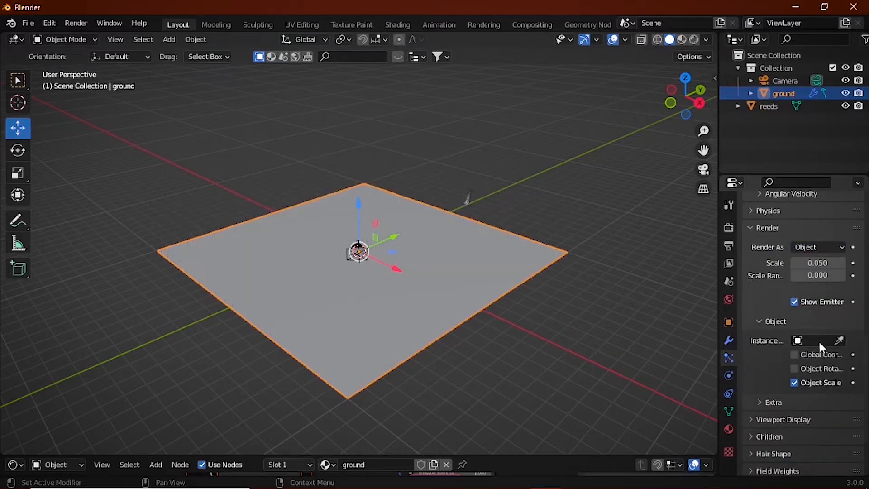
{"action": "left_click", "coordinate": [820, 341]}
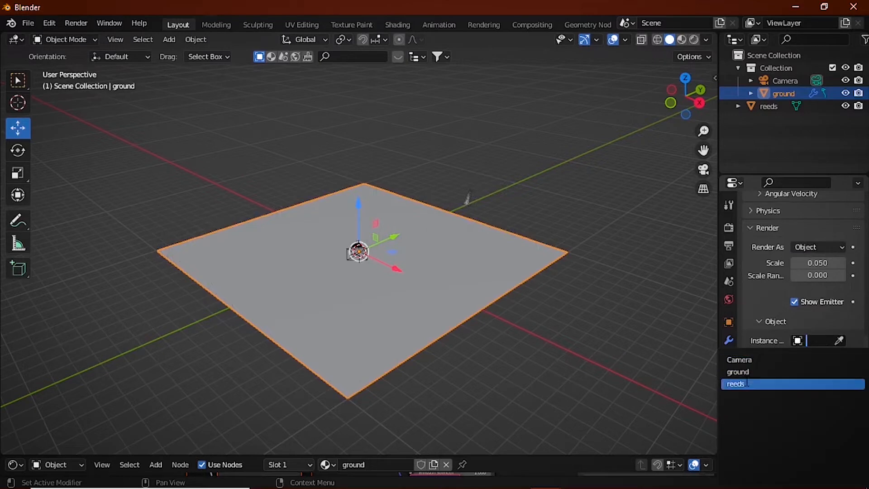
{"action": "left_click", "coordinate": [736, 384]}
Set the particle render scale of the scattered reeds to 0.15 and deselect the ground.
{"action": "scroll", "coordinate": [446, 371], "scroll_direction": "up", "scroll_amount": 5}
{"action": "scroll", "coordinate": [446, 365], "scroll_direction": "down", "scroll_amount": 5}
{"action": "middle_click_drag", "start_coordinate": [551, 330], "coordinate": [588, 271]}
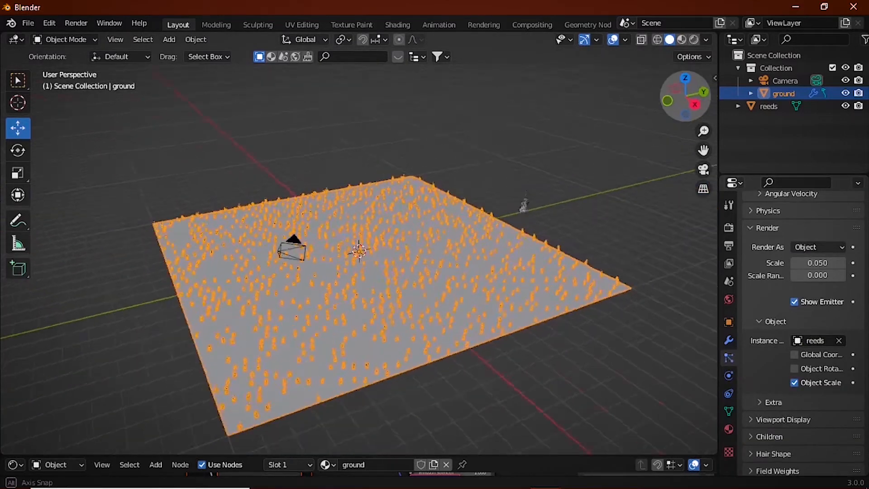
{"action": "scroll", "coordinate": [818, 299], "scroll_direction": "up", "scroll_amount": 2}
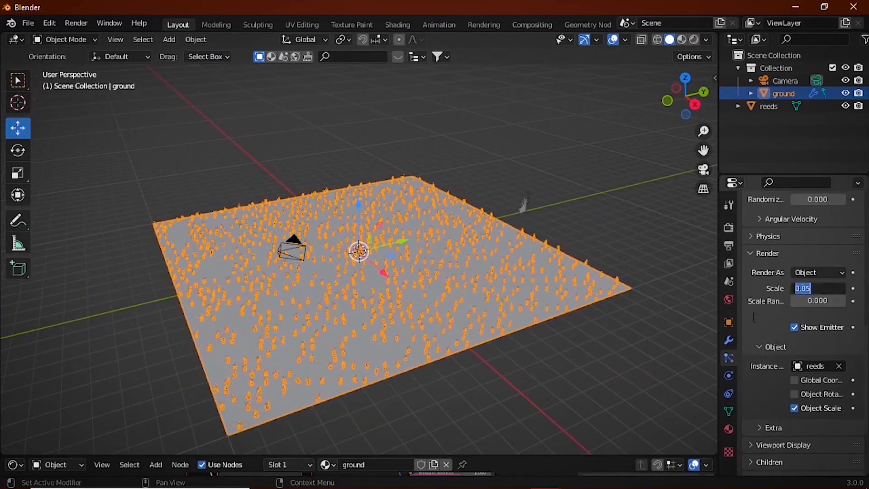
{"action": "key", "text": "Return"}
{"action": "left_click_drag", "start_coordinate": [689, 111], "coordinate": [702, 101]}
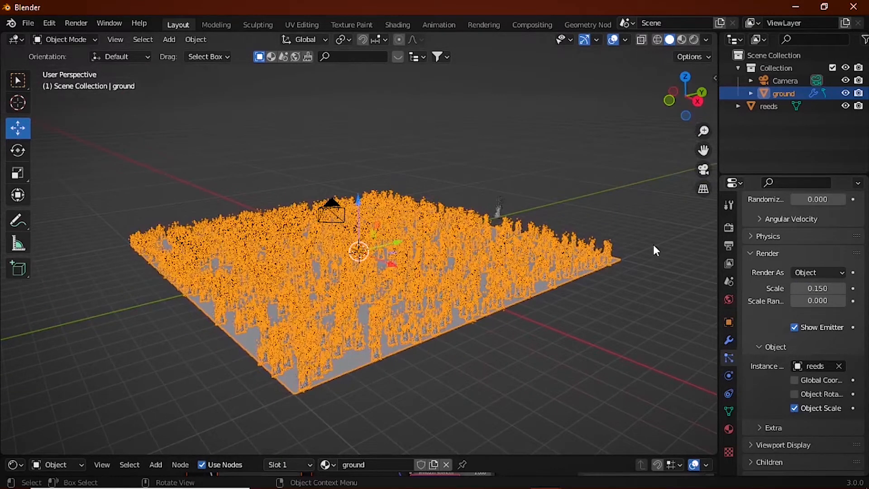
{"action": "left_click", "coordinate": [649, 221]}
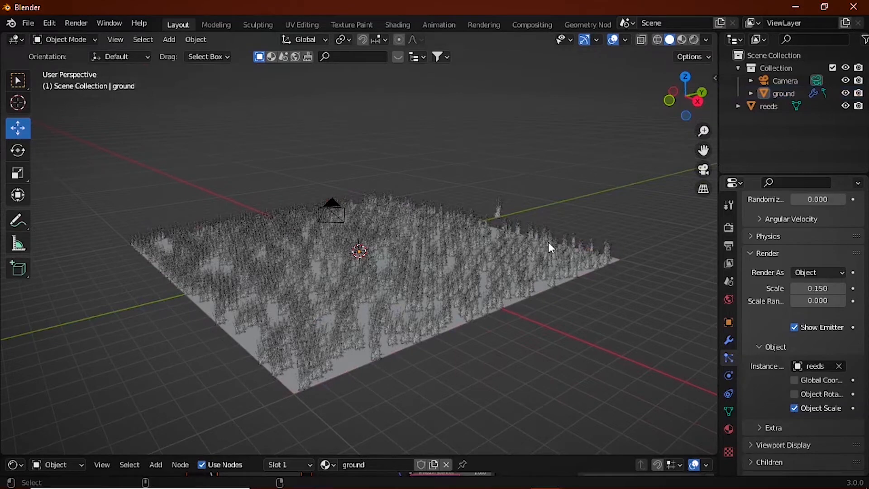
Align the camera to the current view and set the render resolution to 1200 by 1500 px.
{"action": "key", "text": "ctrl+alt+0"}
{"action": "left_click", "coordinate": [729, 245]}
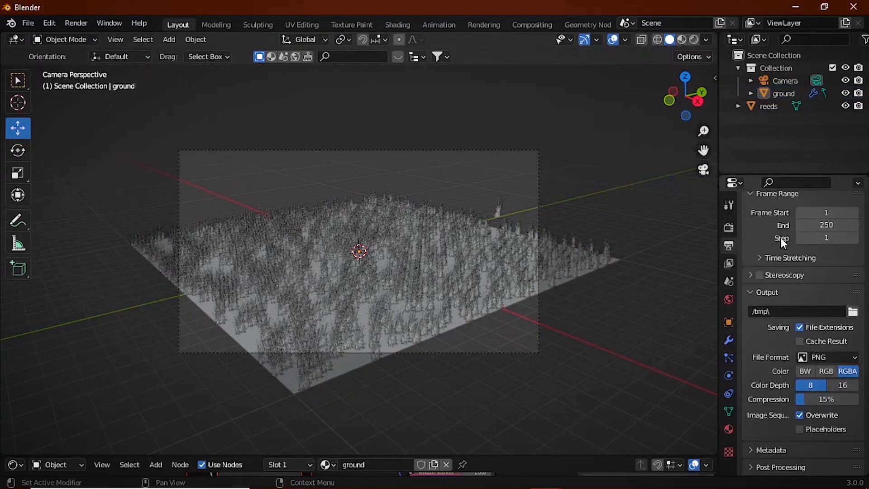
{"action": "scroll", "coordinate": [788, 238], "scroll_direction": "up", "scroll_amount": 6}
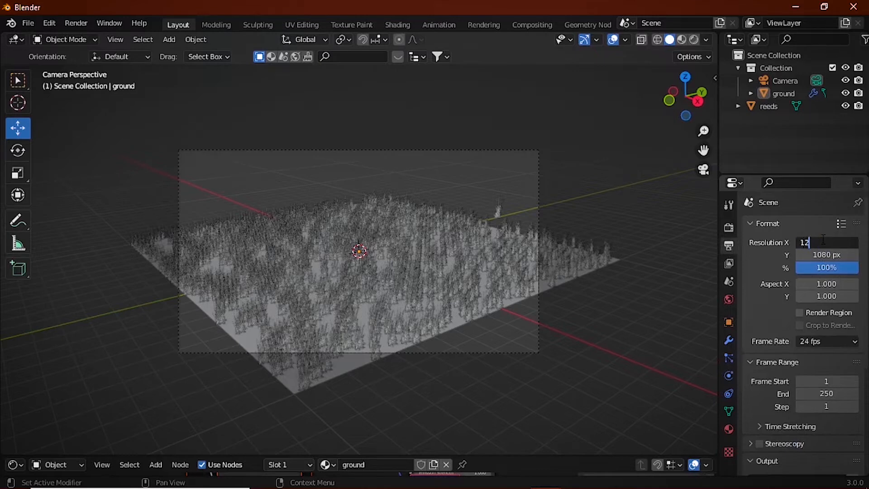
{"action": "key", "text": "Return"}
{"action": "left_click", "coordinate": [828, 255]}
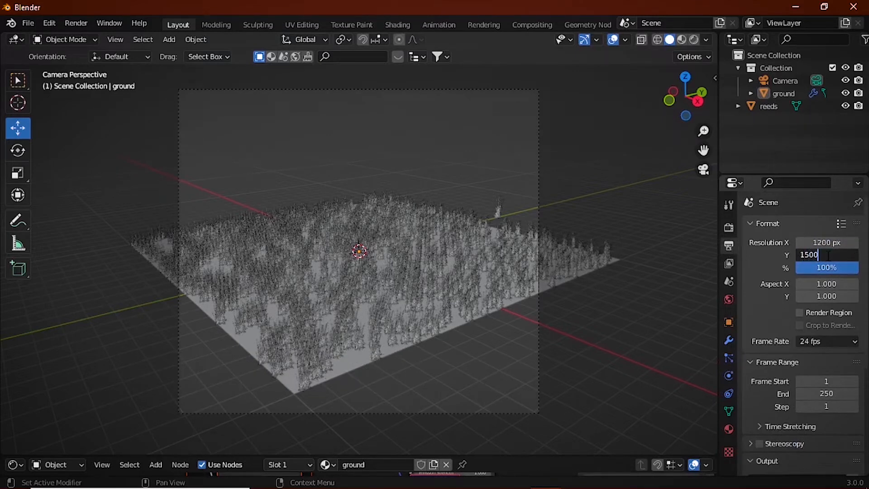
{"action": "key", "text": "Return"}
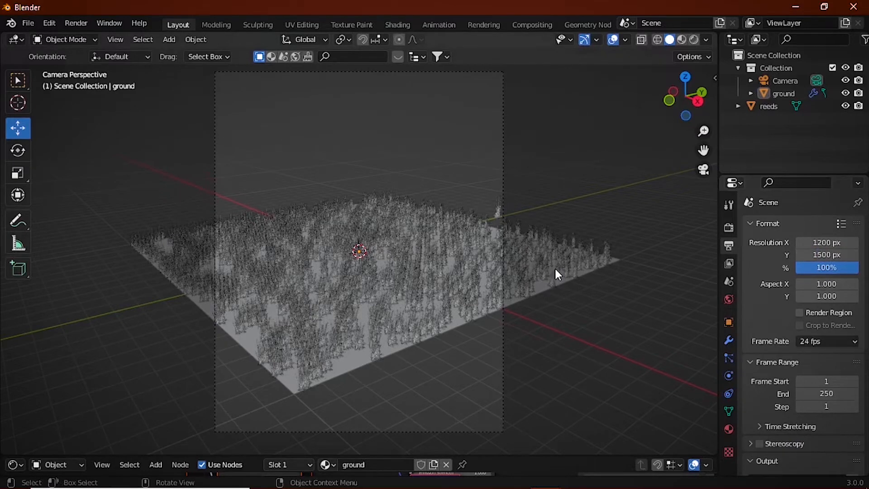
Lock the camera to the view and reframe it lower and closer to the field of reeds.
{"action": "scroll", "coordinate": [556, 270], "scroll_direction": "down", "scroll_amount": 1}
{"action": "key", "text": "n"}
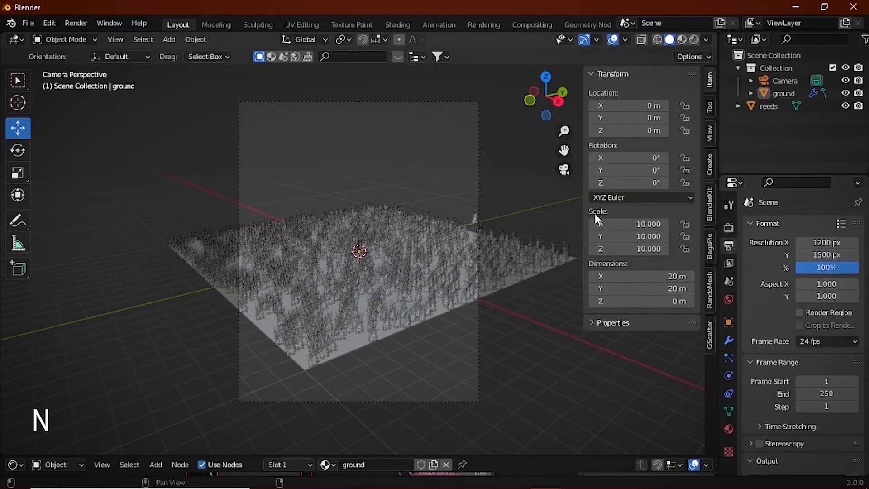
{"action": "left_click", "coordinate": [710, 133]}
{"action": "left_click", "coordinate": [659, 230]}
{"action": "key", "text": "n"}
{"action": "mouse_move", "coordinate": [686, 97]}
{"action": "left_mouse_down"}
{"action": "mouse_move", "coordinate": [694, 97]}
{"action": "mouse_move", "coordinate": [689, 80]}
{"action": "mouse_move", "coordinate": [702, 106]}
{"action": "mouse_move", "coordinate": [683, 108]}
{"action": "left_mouse_up"}
{"action": "scroll", "coordinate": [615, 162], "scroll_direction": "up", "scroll_amount": 3}
{"action": "left_click_drag", "start_coordinate": [703, 150], "coordinate": [720, 158]}
{"action": "left_click_drag", "start_coordinate": [686, 100], "coordinate": [686, 89]}
Set the ground's hair particle number to 2000 and the scale randomness to 0.5.
{"action": "left_click", "coordinate": [823, 93]}
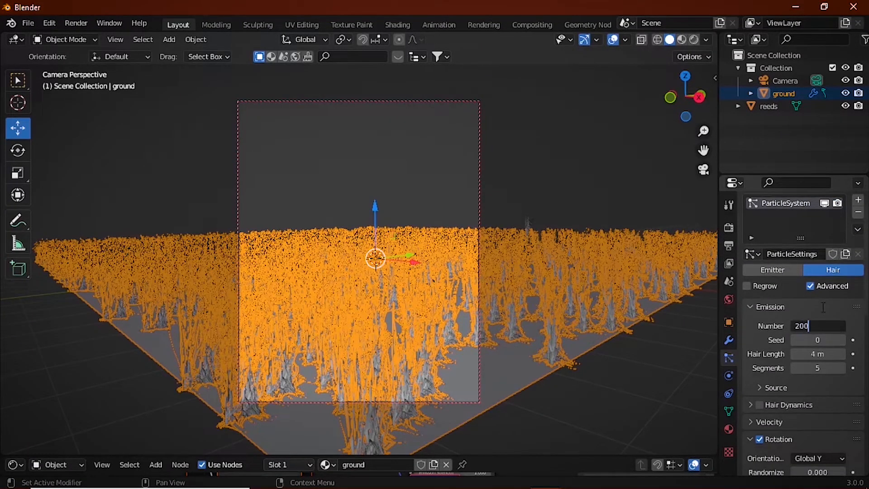
{"action": "type", "text": "200"}
{"action": "key", "text": "Return"}
{"action": "left_click", "coordinate": [779, 55]}
{"action": "scroll", "coordinate": [821, 351], "scroll_direction": "down", "scroll_amount": 8}
{"action": "scroll", "coordinate": [821, 353], "scroll_direction": "down", "scroll_amount": 4}
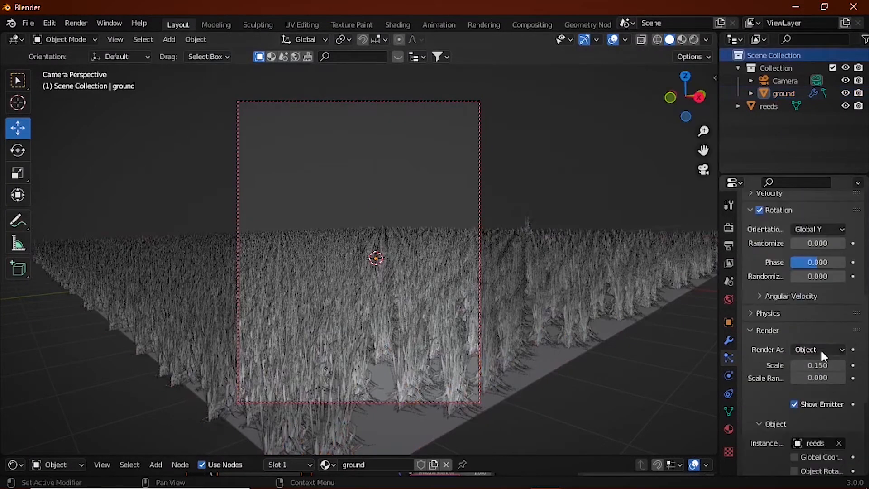
{"action": "type", "text": "0.5"}
{"action": "key", "text": "Return"}
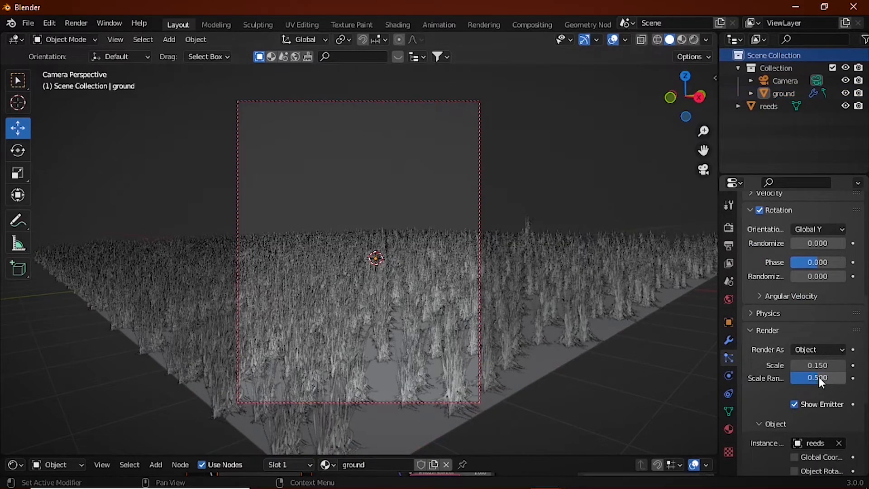
Increase the randomization of both the rotation and the phase of the scattered reeds.
{"action": "scroll", "coordinate": [800, 278], "scroll_direction": "up", "scroll_amount": 1}
{"action": "left_click_drag", "start_coordinate": [792, 269], "coordinate": [810, 268]}
{"action": "left_click_drag", "start_coordinate": [792, 302], "coordinate": [827, 301]}
{"action": "middle_click_drag", "start_coordinate": [706, 326], "coordinate": [632, 327]}
Turn off the viewport display of the ground's particle system.
{"action": "scroll", "coordinate": [803, 260], "scroll_direction": "up", "scroll_amount": 6}
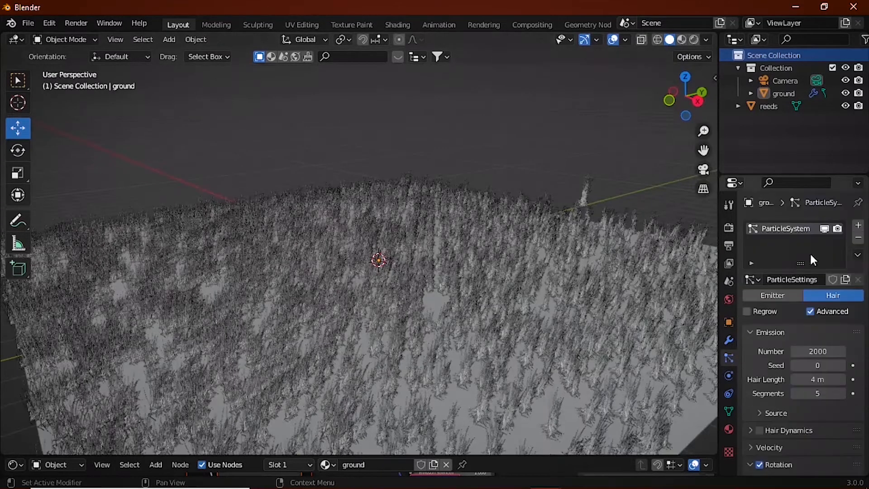
{"action": "scroll", "coordinate": [577, 210], "scroll_direction": "down", "scroll_amount": 4}
{"action": "left_click_drag", "start_coordinate": [685, 96], "coordinate": [669, 97]}
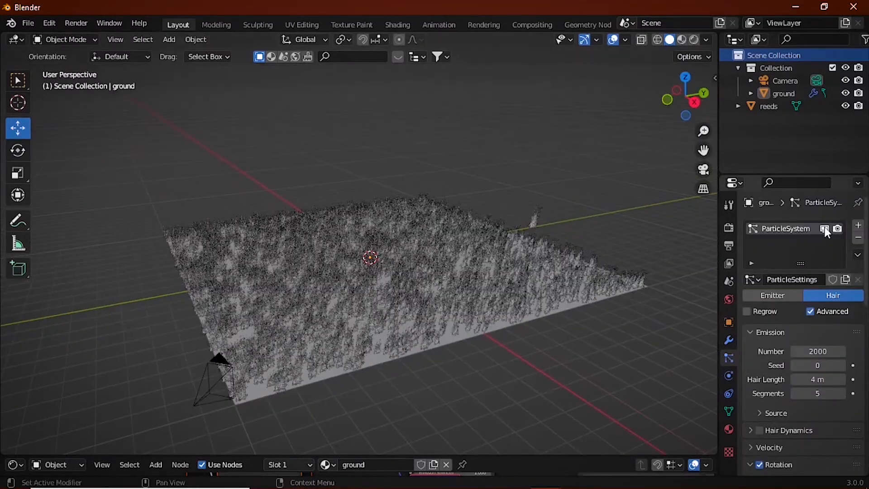
{"action": "left_click", "coordinate": [824, 227]}
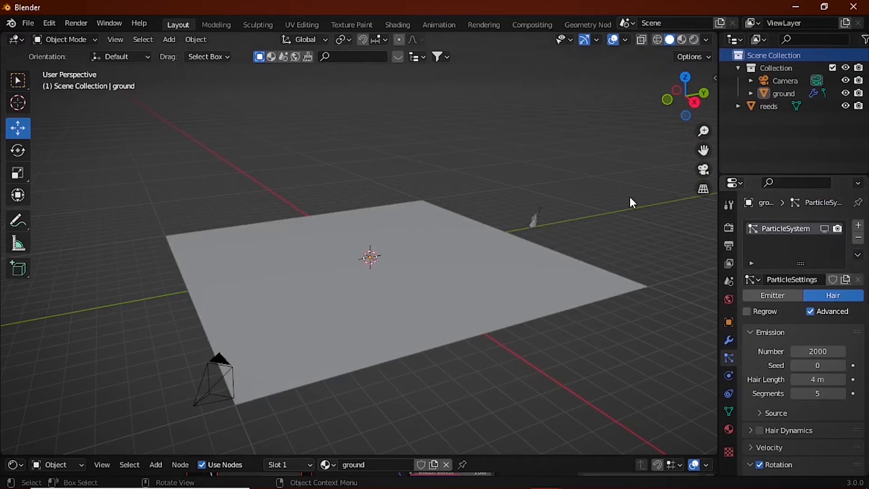
{"action": "scroll", "coordinate": [549, 221], "scroll_direction": "down", "scroll_amount": 2}
{"action": "scroll", "coordinate": [550, 221], "scroll_direction": "up", "scroll_amount": 1}
Paste the copied car collection into the scene and bring the car into close view.
{"action": "left_click", "coordinate": [785, 56]}
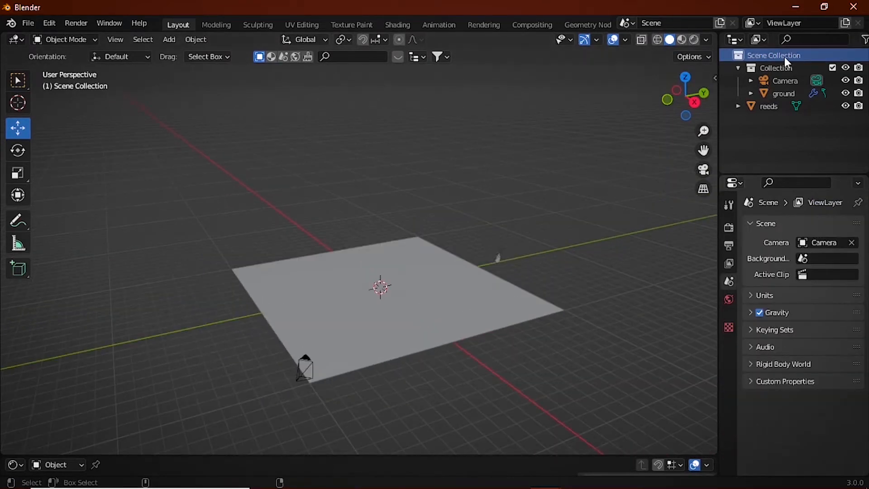
{"action": "key", "text": "ctrl+v"}
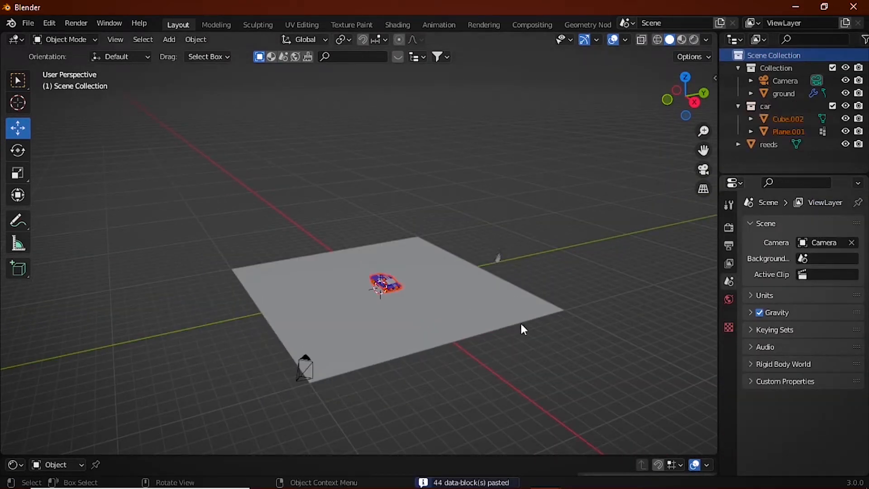
{"action": "key", "text": "KP_Decimal"}
{"action": "scroll", "coordinate": [494, 286], "scroll_direction": "down", "scroll_amount": 3}
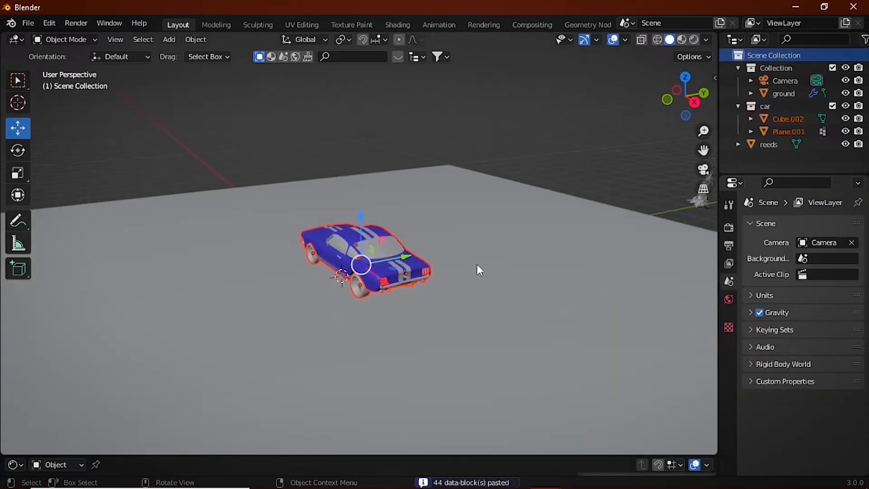
{"action": "middle_click_drag", "start_coordinate": [382, 295], "coordinate": [384, 245]}
{"action": "scroll", "coordinate": [384, 245], "scroll_direction": "up", "scroll_amount": 4}
{"action": "left_click_drag", "start_coordinate": [383, 215], "coordinate": [387, 215]}
Reframe the camera on the car and collapse the car collection in the scene hierarchy.
{"action": "key", "text": "KP_0"}
{"action": "key", "text": "s"}
{"action": "middle_click_drag", "start_coordinate": [388, 254], "coordinate": [434, 245]}
{"action": "left_click", "coordinate": [738, 106]}
{"action": "left_click", "coordinate": [704, 169]}
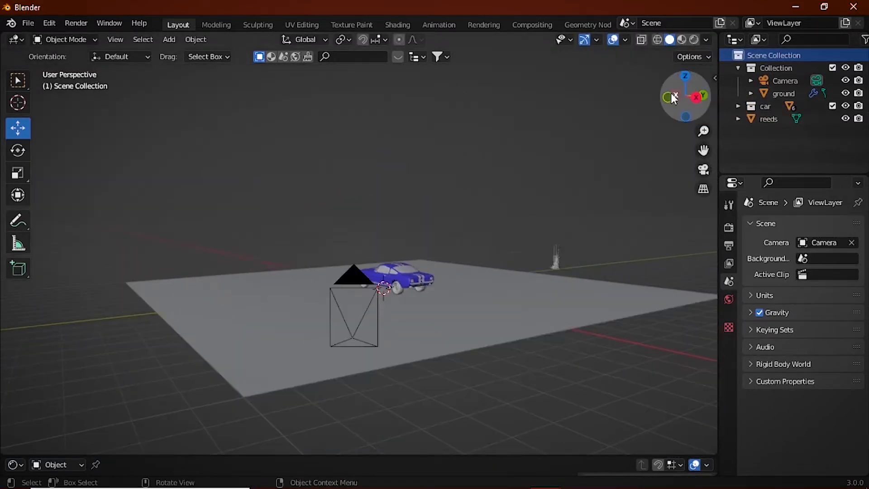
Add a cube to Collection, move it beside the car towards the ground's far edge and raise it.
{"action": "left_click_drag", "start_coordinate": [686, 96], "coordinate": [548, 149]}
{"action": "left_click", "coordinate": [781, 68]}
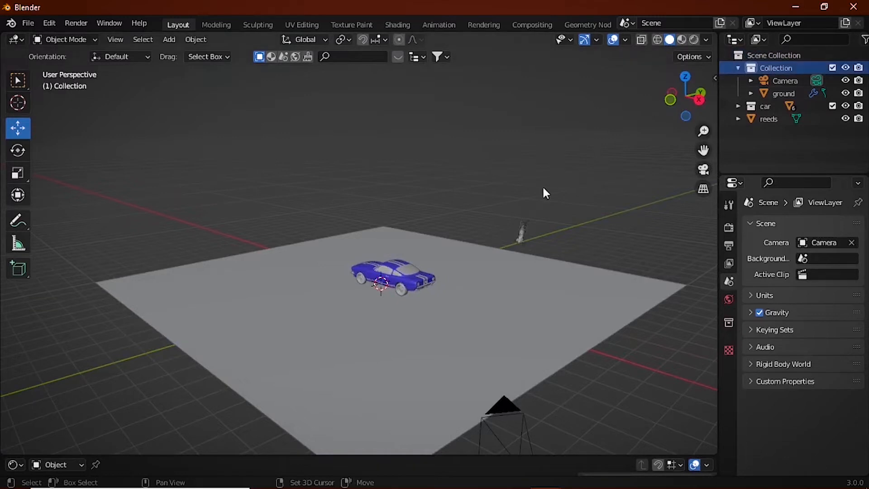
{"action": "key", "text": "shift+a"}
{"action": "mouse_move", "coordinate": [468, 231]}
{"action": "left_click", "coordinate": [531, 240]}
{"action": "left_click_drag", "start_coordinate": [398, 268], "coordinate": [301, 257]}
{"action": "left_click_drag", "start_coordinate": [260, 210], "coordinate": [257, 201]}
{"action": "key", "text": "KP_Decimal"}
{"action": "scroll", "coordinate": [384, 199], "scroll_direction": "down", "scroll_amount": 4}
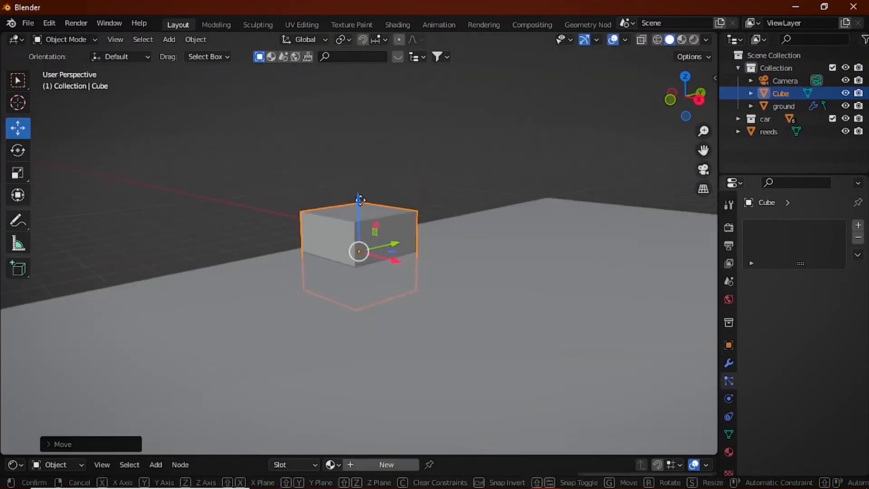
{"action": "left_click_drag", "start_coordinate": [359, 199], "coordinate": [359, 171]}
Scale the cube to about 5 times its height along Z to form a tall pillar.
{"action": "scroll", "coordinate": [359, 171], "scroll_direction": "down", "scroll_amount": 4}
{"action": "left_click", "coordinate": [18, 172]}
{"action": "left_click_drag", "start_coordinate": [349, 227], "coordinate": [417, 443]}
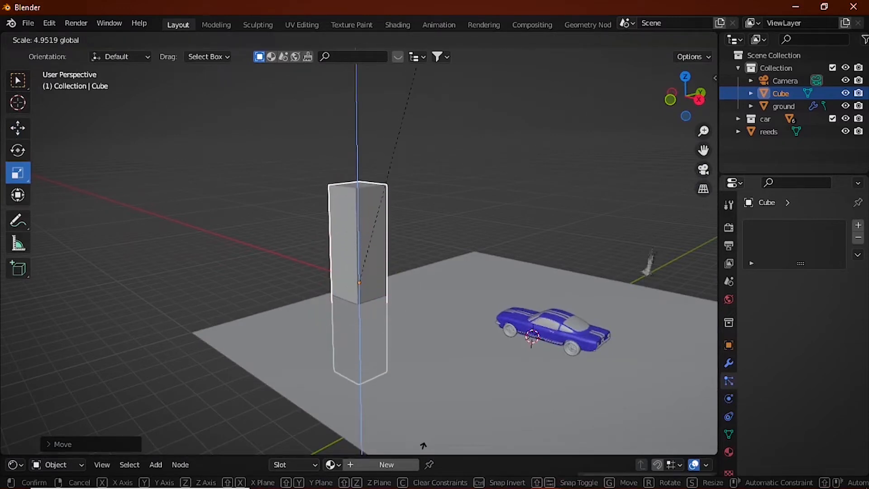
{"action": "left_click", "coordinate": [425, 440]}
Raise the pillar and position it behind the car near the left edge of the camera frame.
{"action": "left_click", "coordinate": [18, 128]}
{"action": "left_click_drag", "start_coordinate": [360, 233], "coordinate": [380, 178]}
{"action": "left_click", "coordinate": [703, 170]}
{"action": "left_click_drag", "start_coordinate": [315, 223], "coordinate": [323, 222]}
{"action": "left_click_drag", "start_coordinate": [280, 192], "coordinate": [273, 212]}
{"action": "left_click", "coordinate": [19, 151]}
{"action": "left_click", "coordinate": [779, 155]}
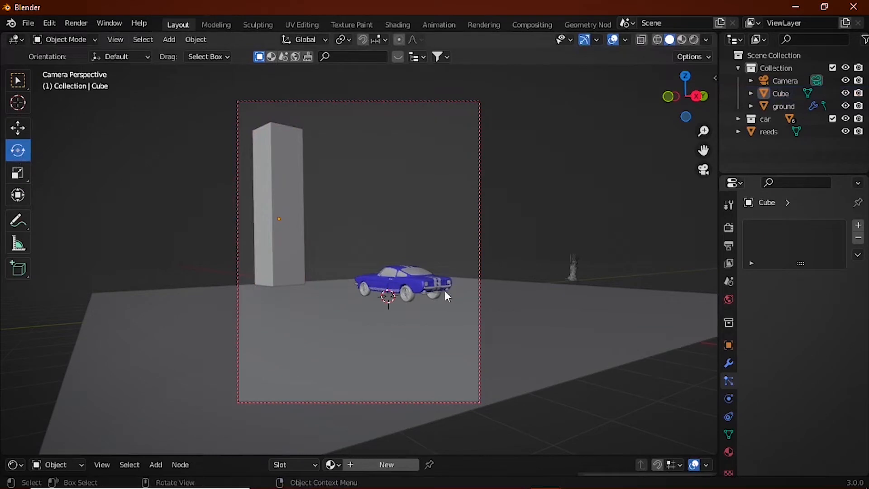
Enlarge the shader editor and rename the pillar object as glow.
{"action": "left_click_drag", "start_coordinate": [448, 456], "coordinate": [489, 252]}
{"action": "double_click", "coordinate": [781, 94]}
{"action": "type", "text": "glow"}
{"action": "key", "text": "Return"}
Create a new material on the glow object and name it emission.
{"action": "left_click", "coordinate": [382, 260]}
{"action": "left_click", "coordinate": [382, 260]}
{"action": "type", "text": "cmmissio"}
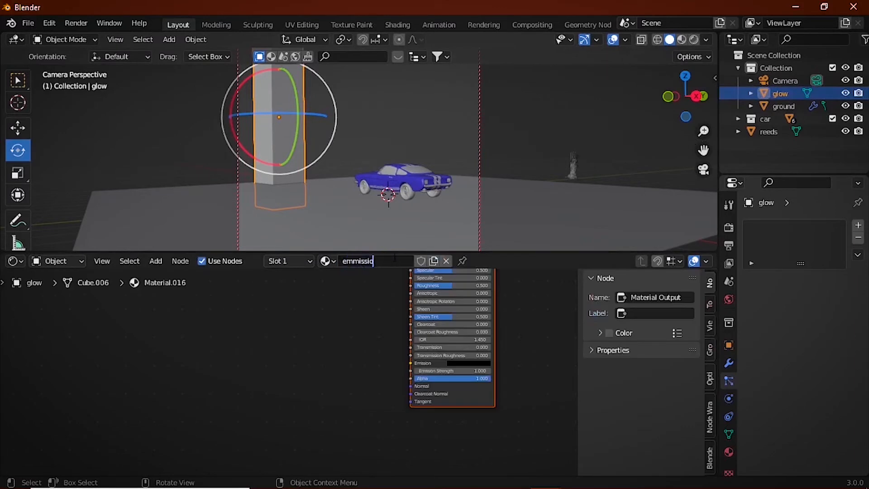
{"action": "key", "text": "Left"}
{"action": "key", "text": "Left"}
{"action": "key", "text": "Left"}
{"action": "key", "text": "Left"}
{"action": "key", "text": "Left"}
{"action": "key", "text": "BackSpace"}
{"action": "key", "text": "Return"}
Replace the Principled BSDF in the emission material with an Emission shader and connect it to the material output's Surface.
{"action": "middle_click_drag", "start_coordinate": [507, 364], "coordinate": [434, 435]}
{"action": "scroll", "coordinate": [434, 435], "scroll_direction": "down", "scroll_amount": 4}
{"action": "middle_click_drag", "start_coordinate": [411, 325], "coordinate": [433, 351]}
{"action": "scroll", "coordinate": [421, 326], "scroll_direction": "up", "scroll_amount": 5}
{"action": "left_click", "coordinate": [423, 329]}
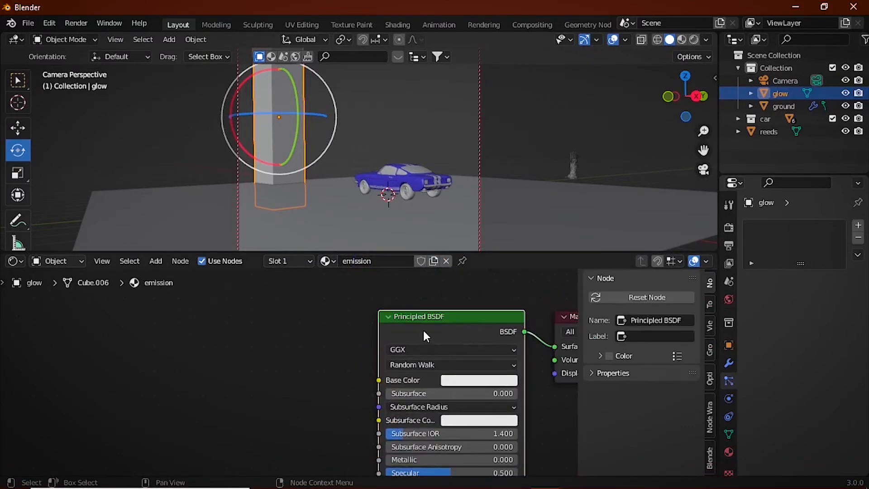
{"action": "key", "text": "shift+a"}
{"action": "left_click", "coordinate": [426, 335]}
{"action": "type", "text": "emis"}
{"action": "key", "text": "Return"}
{"action": "left_click", "coordinate": [401, 341]}
{"action": "middle_click_drag", "start_coordinate": [402, 341], "coordinate": [310, 342]}
{"action": "left_click_drag", "start_coordinate": [329, 339], "coordinate": [390, 358]}
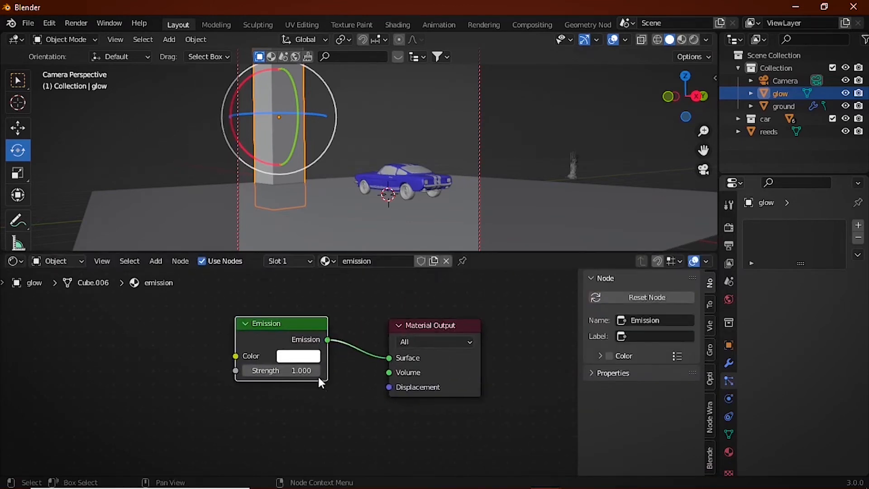
Set the Emission shader's color to warm yellow and its strength to 30, and shrink the shader editor.
{"action": "left_click", "coordinate": [301, 366]}
{"action": "left_click_drag", "start_coordinate": [335, 218], "coordinate": [307, 236]}
{"action": "left_click", "coordinate": [281, 371]}
{"action": "type", "text": "30"}
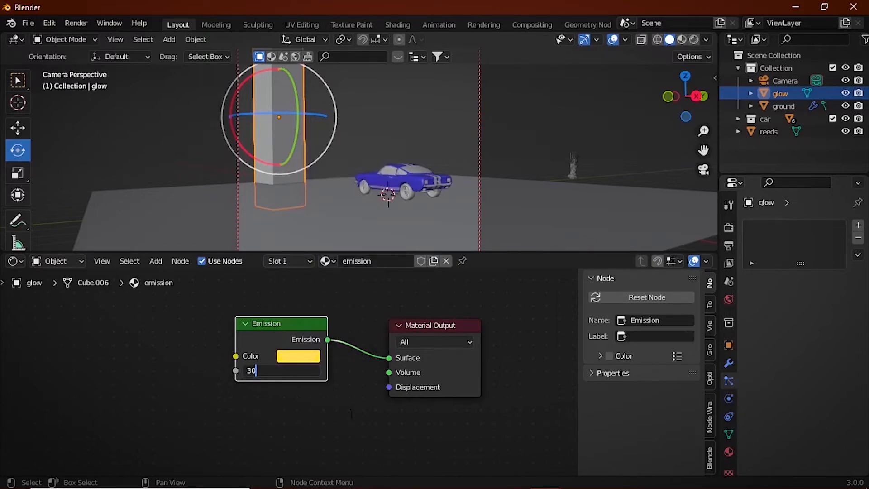
{"action": "key", "text": "Return"}
{"action": "left_click_drag", "start_coordinate": [266, 252], "coordinate": [259, 461]}
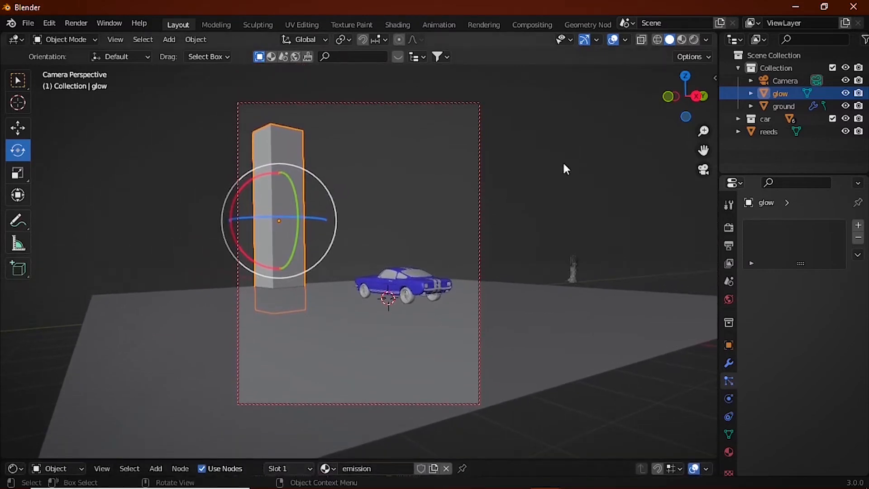
Set the world background color to black, checking it in rendered shading, and return the viewport to solid shading.
{"action": "left_click", "coordinate": [773, 55]}
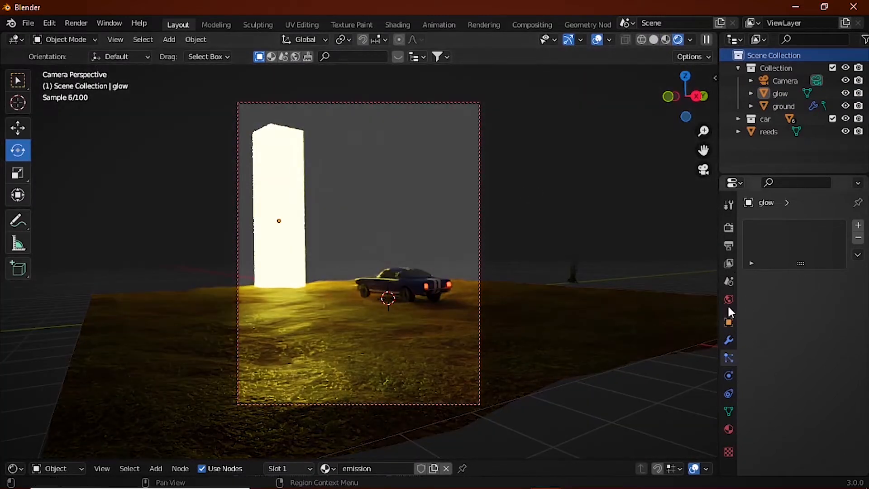
{"action": "left_click", "coordinate": [728, 298]}
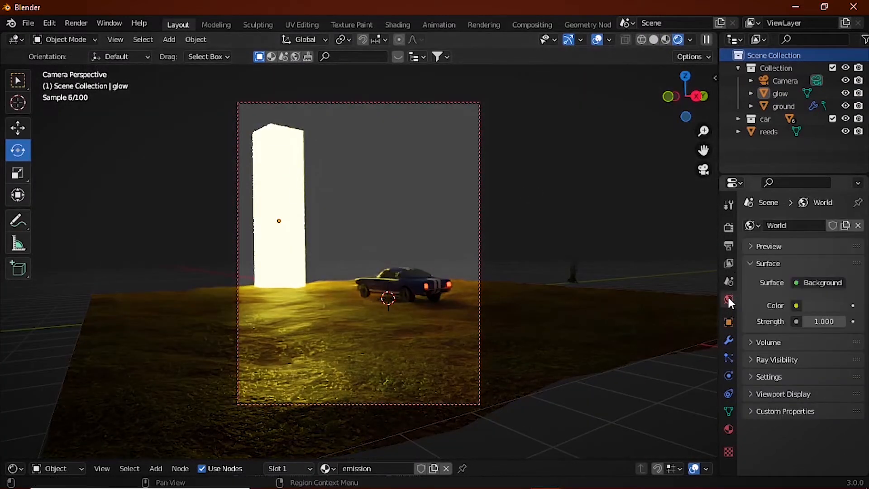
{"action": "left_click", "coordinate": [824, 306]}
{"action": "left_click_drag", "start_coordinate": [833, 193], "coordinate": [837, 216]}
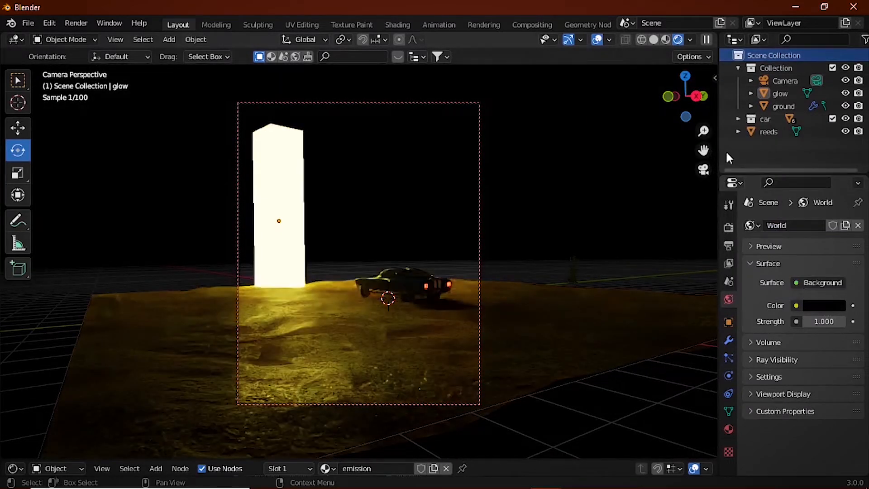
{"action": "left_click", "coordinate": [655, 39]}
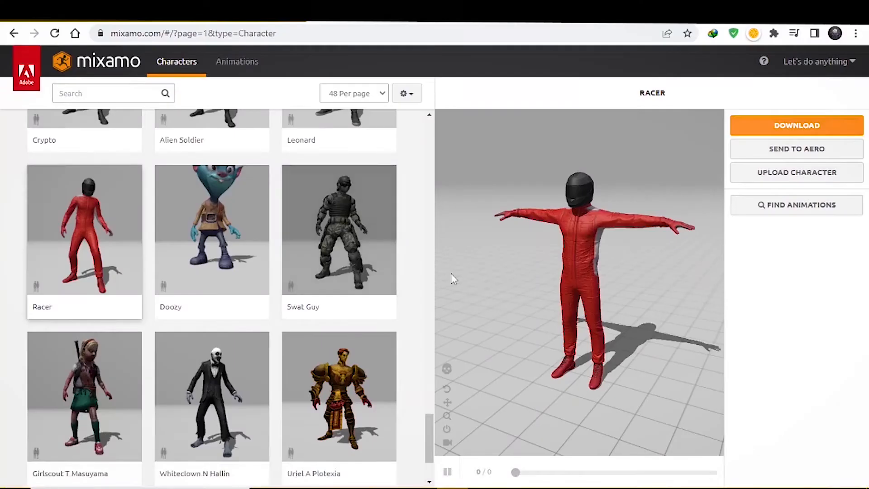
On Mixamo, search the animation library for walking to use on the Racer character.
{"action": "left_click_drag", "start_coordinate": [582, 300], "coordinate": [545, 295]}
{"action": "left_click", "coordinate": [256, 65]}
{"action": "left_click", "coordinate": [132, 92]}
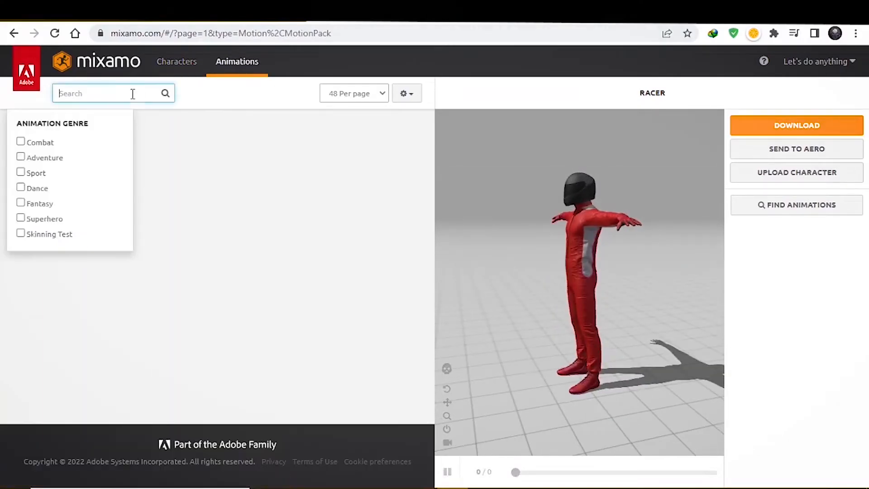
{"action": "type", "text": "walki"}
{"action": "type", "text": "ng"}
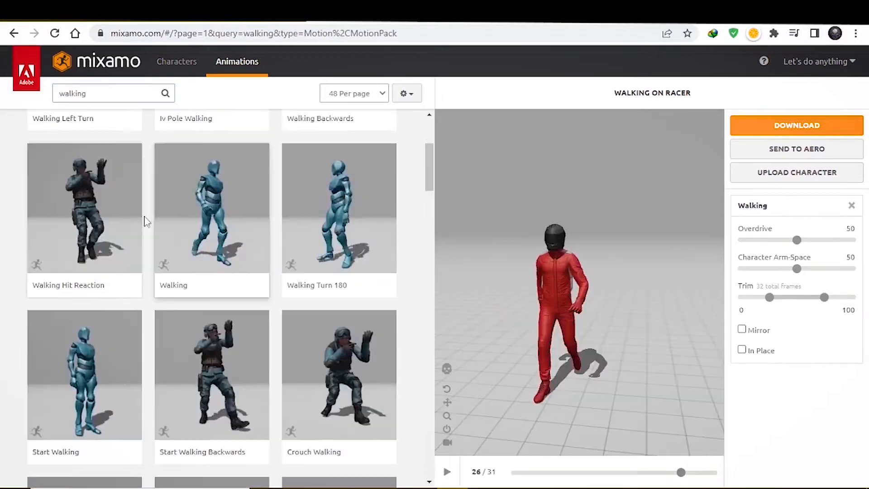
Apply the Walking animation to the Racer and download it as FBX Binary with skin at 30 frames per second.
{"action": "left_click", "coordinate": [262, 228]}
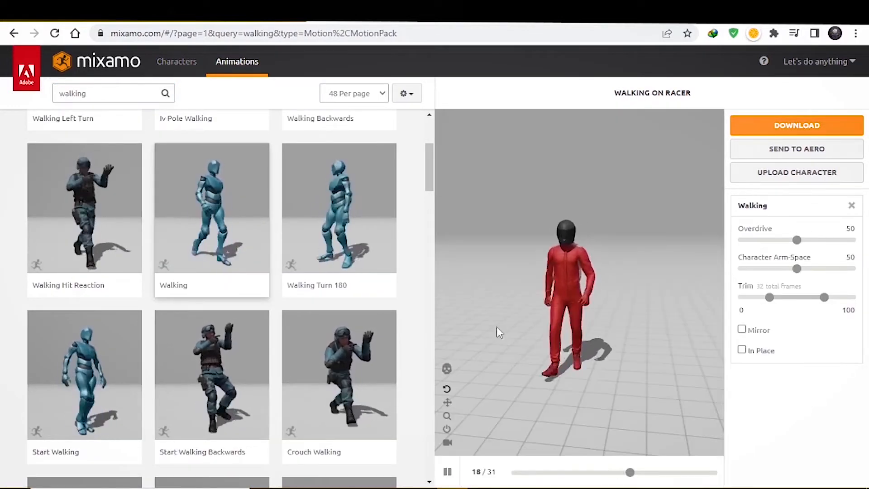
{"action": "left_click_drag", "start_coordinate": [519, 324], "coordinate": [548, 351]}
{"action": "left_click", "coordinate": [802, 128]}
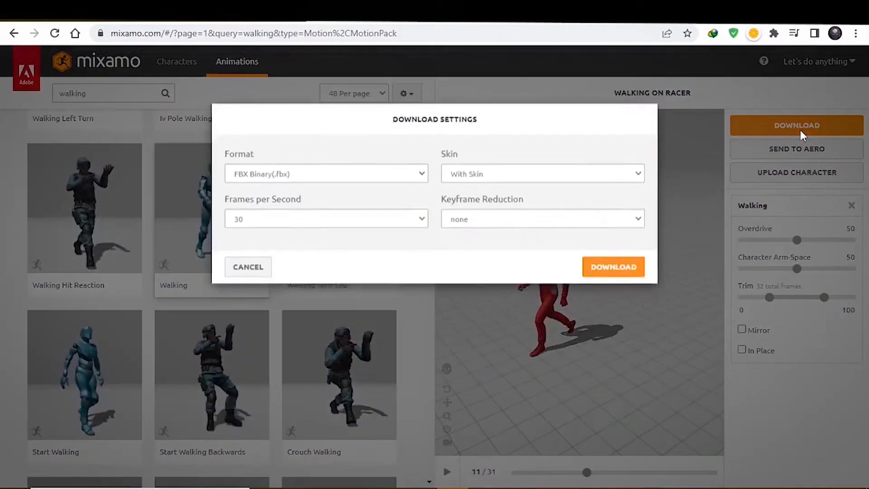
{"action": "left_click", "coordinate": [630, 274]}
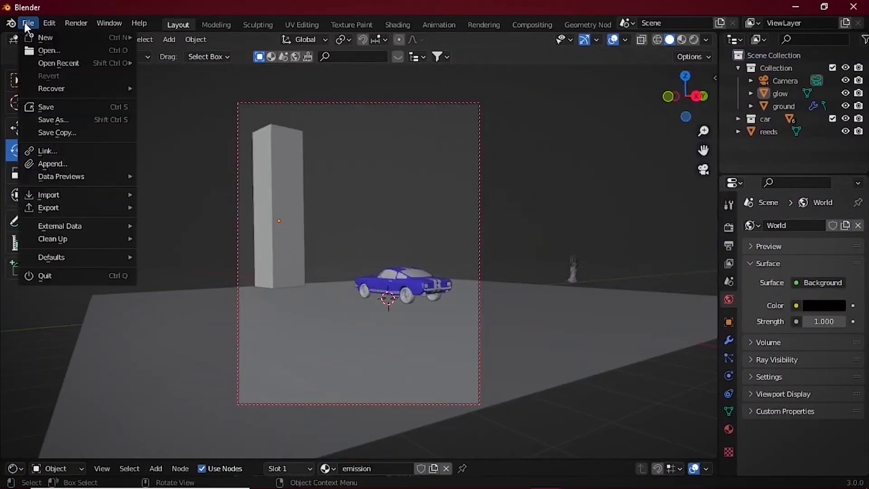
Back in Blender, import the character file Sitting Idle leonard.fbx from the Downloads folder.
{"action": "mouse_move", "coordinate": [67, 194]}
{"action": "left_click", "coordinate": [192, 299]}
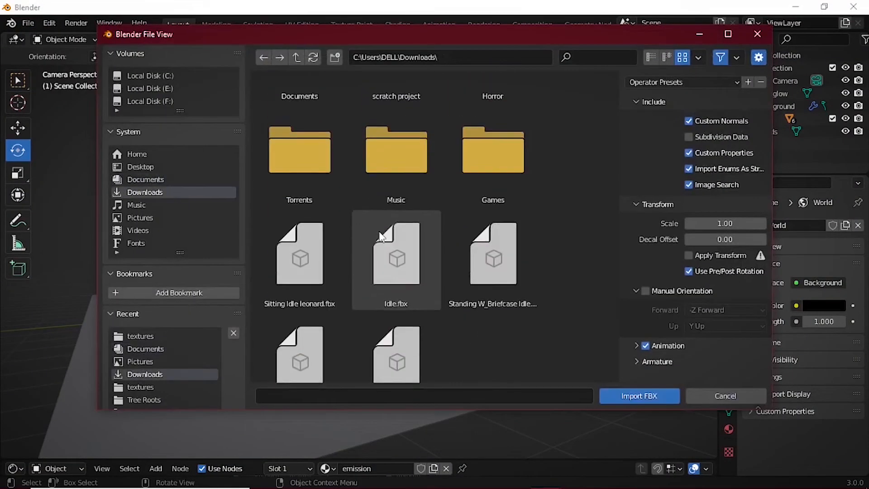
{"action": "scroll", "coordinate": [320, 245], "scroll_direction": "down", "scroll_amount": 2}
{"action": "left_click", "coordinate": [320, 246]}
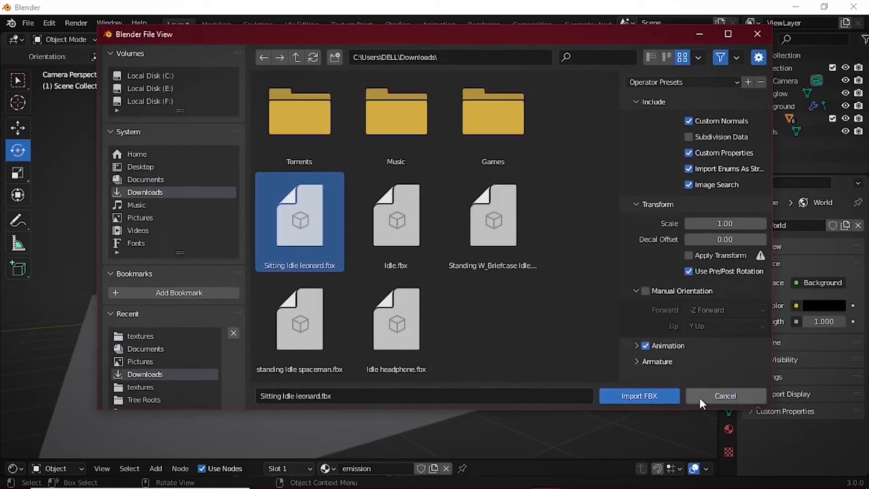
{"action": "left_click", "coordinate": [658, 398]}
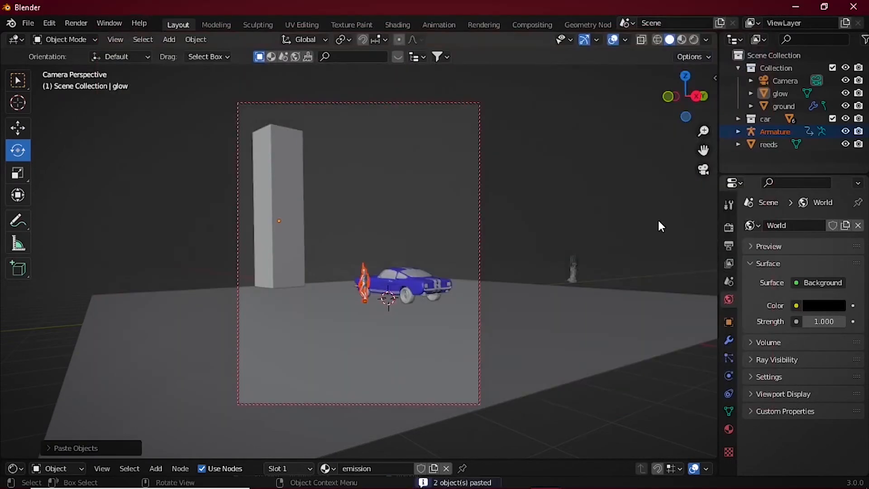
Scale the imported character up to about 1.2 times its size to suit the car.
{"action": "key", "text": "KP_Decimal"}
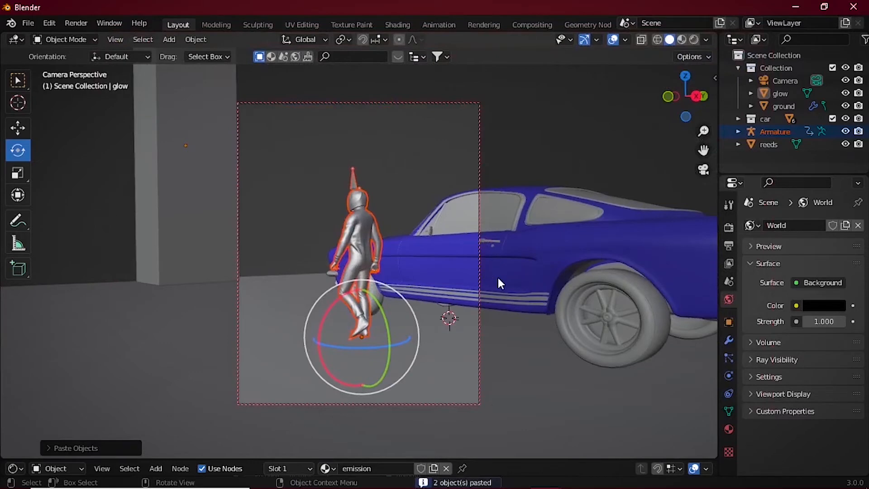
{"action": "scroll", "coordinate": [497, 281], "scroll_direction": "down", "scroll_amount": 6}
{"action": "middle_click_drag", "start_coordinate": [478, 251], "coordinate": [461, 272]}
{"action": "key", "text": "KP_0"}
{"action": "key", "text": "KP_Decimal"}
{"action": "scroll", "coordinate": [409, 254], "scroll_direction": "down", "scroll_amount": 5}
{"action": "key", "text": "s"}
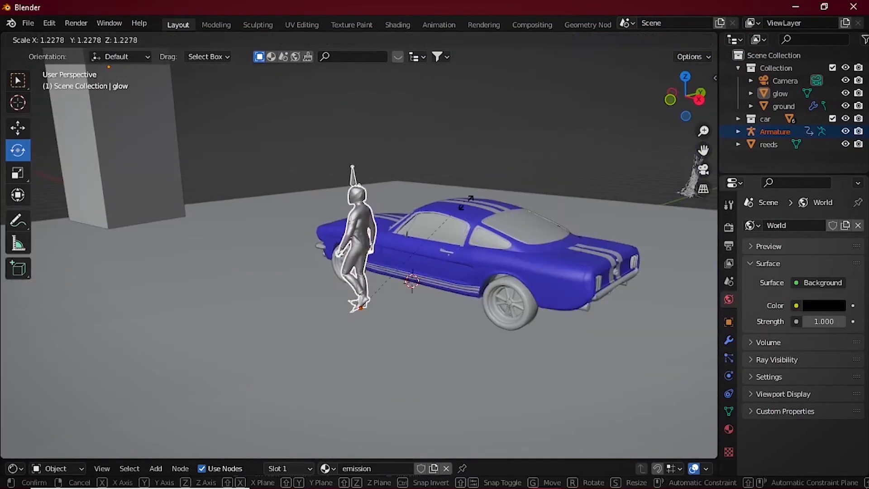
{"action": "left_click", "coordinate": [466, 203]}
Move and rotate the character so it stands on the ground beside the front of the car in the camera frame.
{"action": "left_click", "coordinate": [17, 128]}
{"action": "left_click_drag", "start_coordinate": [395, 297], "coordinate": [358, 312]}
{"action": "key", "text": "KP_0"}
{"action": "left_click", "coordinate": [17, 151]}
{"action": "key", "text": "KP_0"}
{"action": "left_click_drag", "start_coordinate": [315, 343], "coordinate": [313, 333]}
{"action": "key", "text": "KP_0"}
{"action": "left_click_drag", "start_coordinate": [360, 313], "coordinate": [353, 314]}
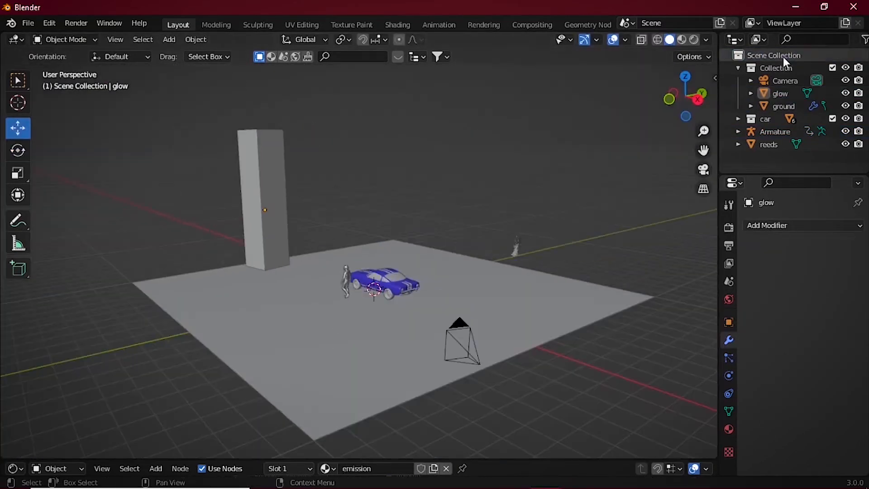
Add a cube to the main collection, raise it slightly and scale it about 10.7 times to enclose the whole scene.
{"action": "left_click", "coordinate": [777, 67]}
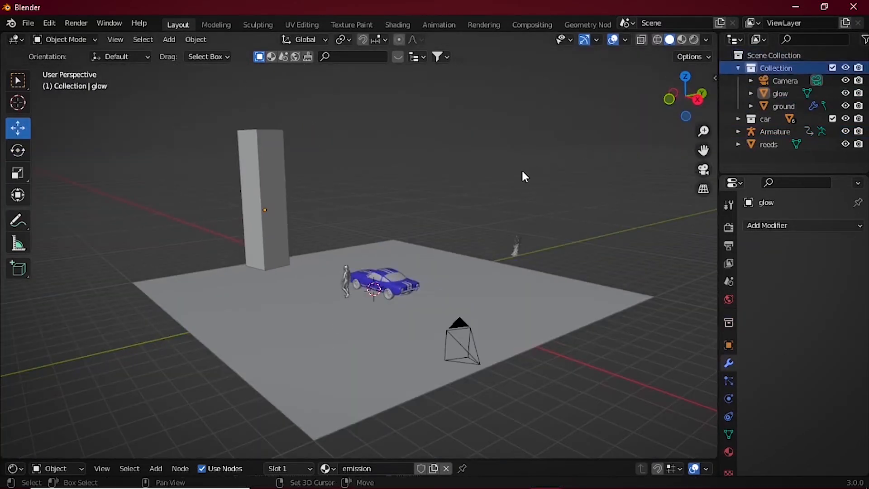
{"action": "key", "text": "shift+a"}
{"action": "mouse_move", "coordinate": [492, 172]}
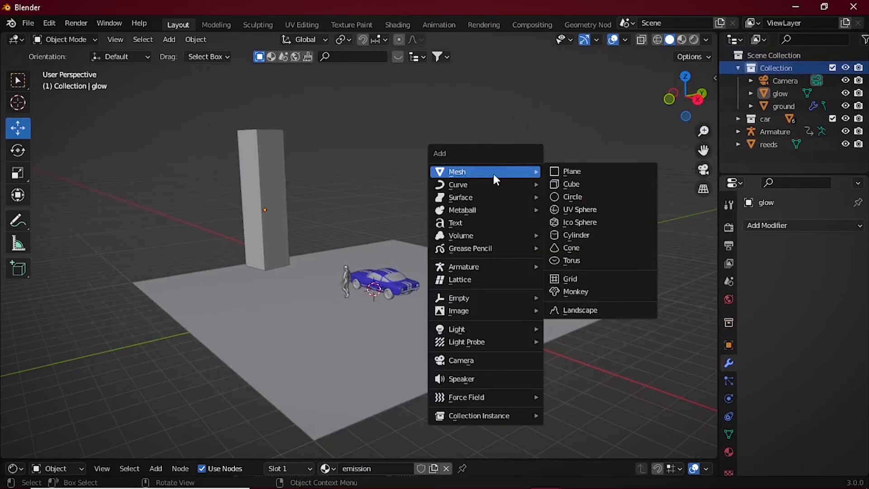
{"action": "left_click", "coordinate": [572, 184]}
{"action": "left_click_drag", "start_coordinate": [376, 253], "coordinate": [378, 213]}
{"action": "key", "text": "s"}
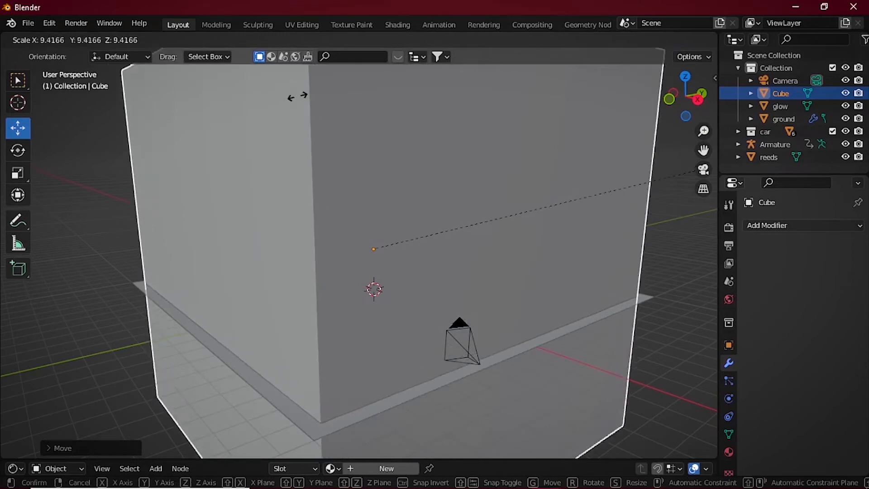
{"action": "left_click", "coordinate": [374, 91]}
{"action": "scroll", "coordinate": [679, 314], "scroll_direction": "down", "scroll_amount": 5}
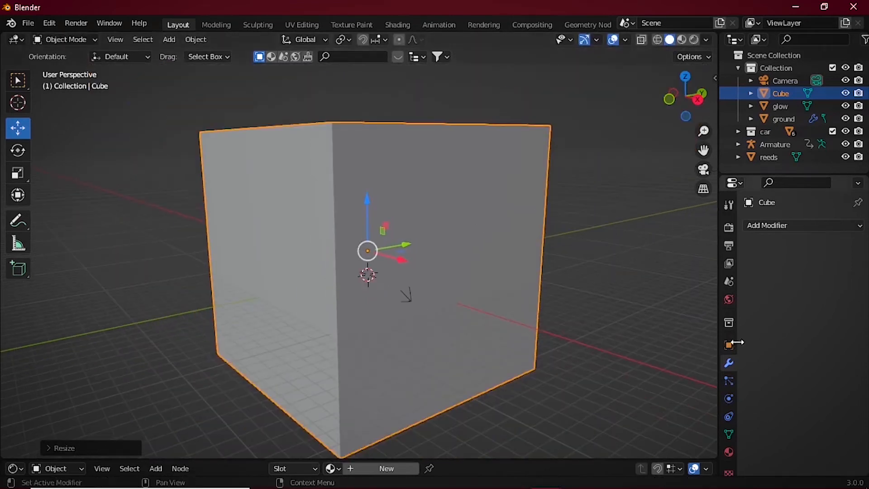
Change the enclosing cube's viewport display to Wire.
{"action": "left_click", "coordinate": [729, 345]}
{"action": "scroll", "coordinate": [752, 340], "scroll_direction": "down", "scroll_amount": 5}
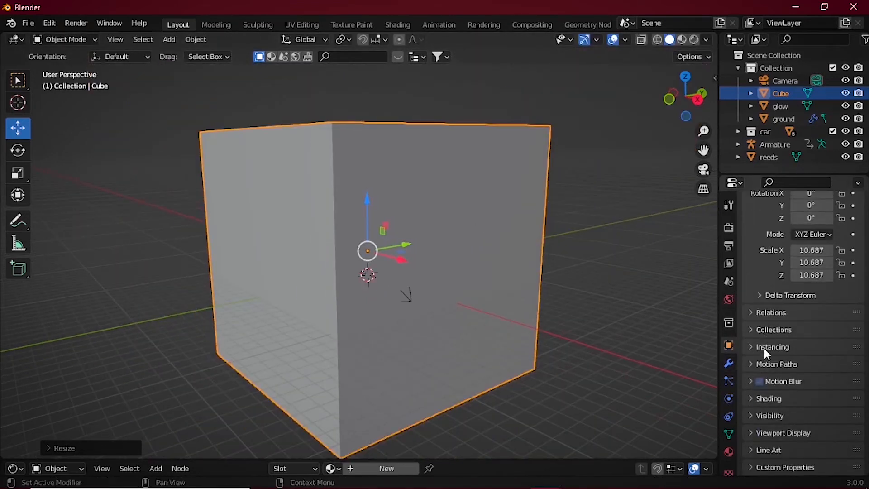
{"action": "left_click", "coordinate": [775, 433]}
{"action": "scroll", "coordinate": [788, 409], "scroll_direction": "down", "scroll_amount": 6}
{"action": "left_click", "coordinate": [808, 438]}
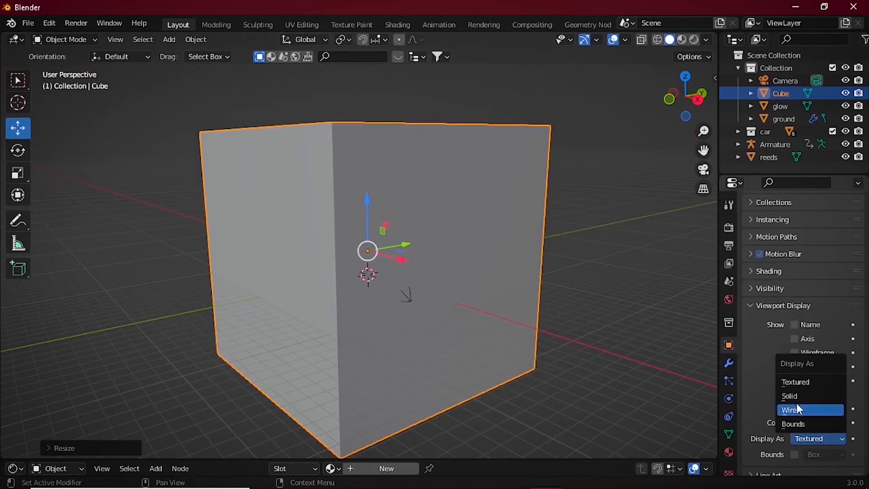
{"action": "left_click", "coordinate": [797, 404]}
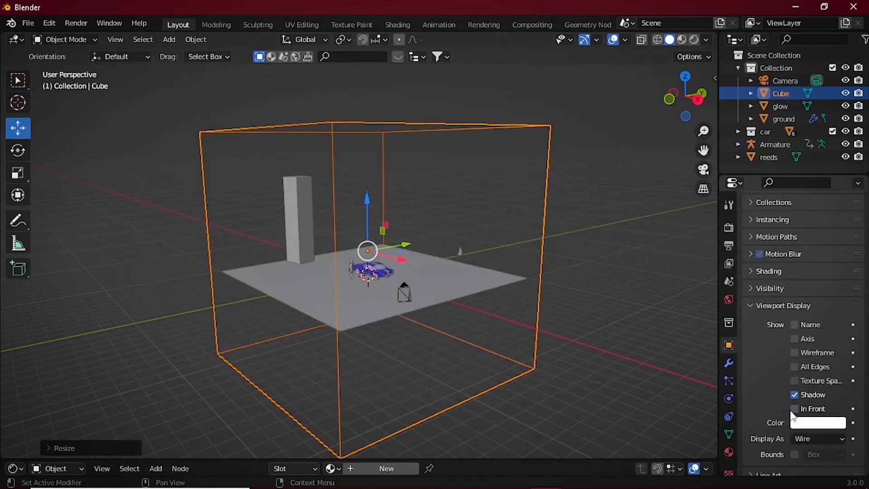
Rename the enclosing cube as volume and create a new material for it in the enlarged shader editor.
{"action": "double_click", "coordinate": [782, 93]}
{"action": "type", "text": "volume"}
{"action": "key", "text": "Return"}
{"action": "left_click_drag", "start_coordinate": [402, 458], "coordinate": [415, 257]}
{"action": "left_click", "coordinate": [409, 258]}
Replace the Principled BSDF with a Principled Volume shader and connect it to the material output's Volume.
{"action": "left_click", "coordinate": [337, 340]}
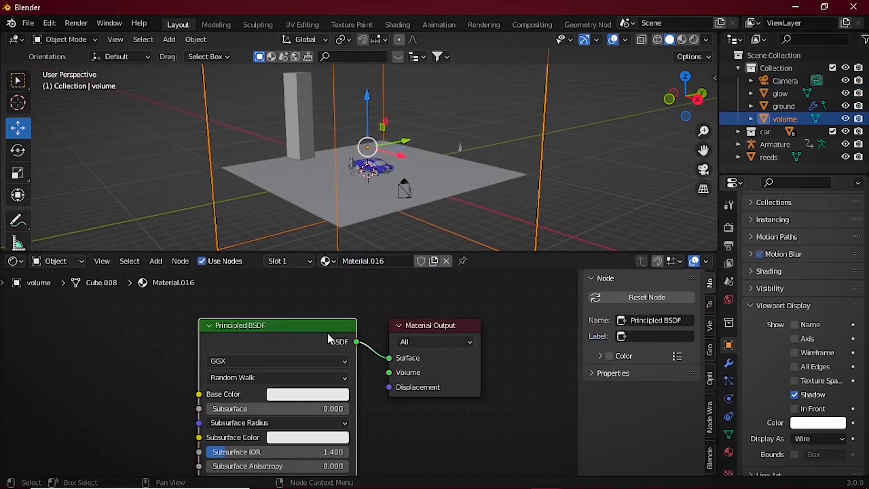
{"action": "key", "text": "x"}
{"action": "key", "text": "shift+a"}
{"action": "left_click", "coordinate": [327, 332]}
{"action": "type", "text": "volu"}
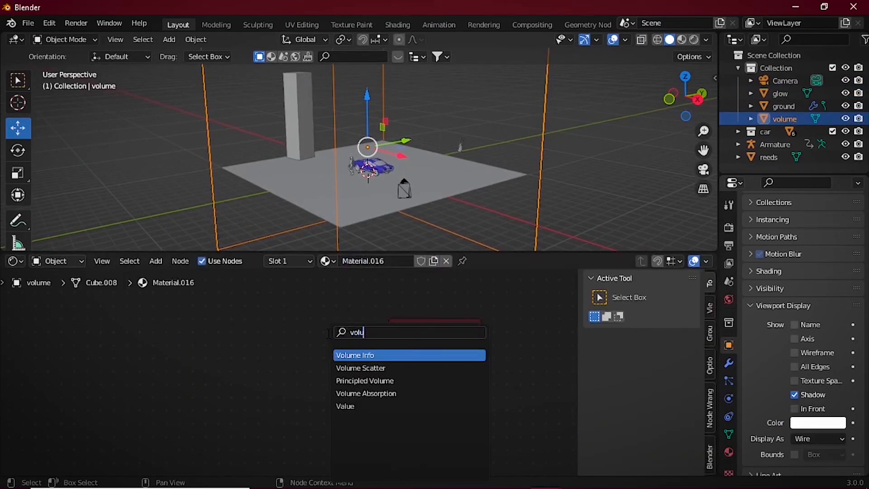
{"action": "left_click", "coordinate": [365, 380]}
{"action": "left_click", "coordinate": [390, 349]}
{"action": "middle_click_drag", "start_coordinate": [393, 314], "coordinate": [452, 281]}
{"action": "left_click_drag", "start_coordinate": [407, 315], "coordinate": [425, 339]}
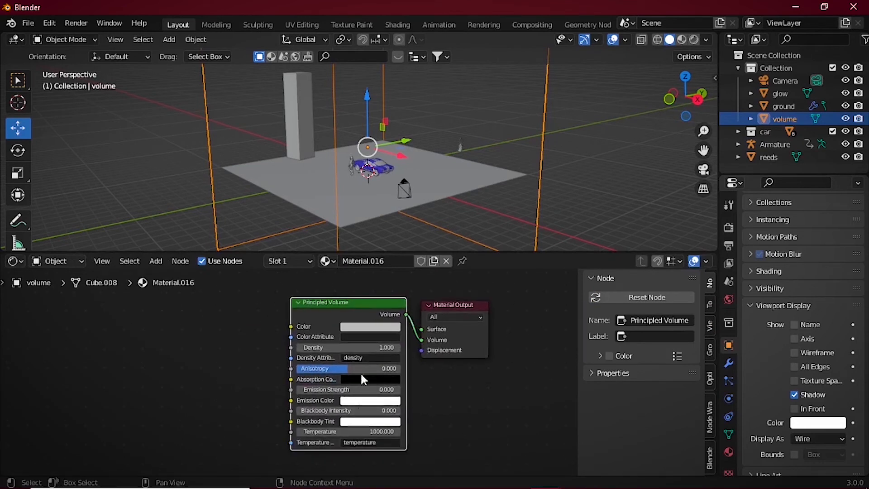
Set the Principled Volume density to 0.12 and shrink the shader editor.
{"action": "left_click", "coordinate": [392, 348]}
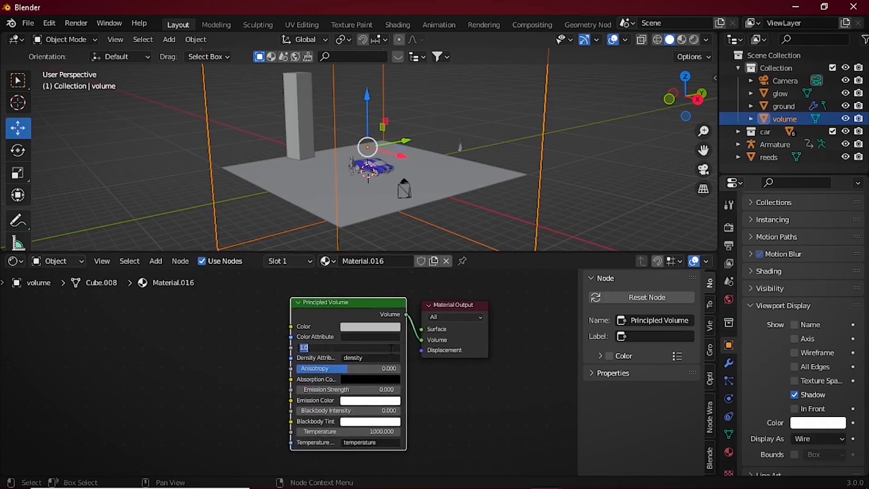
{"action": "type", "text": ".12"}
{"action": "key", "text": "Return"}
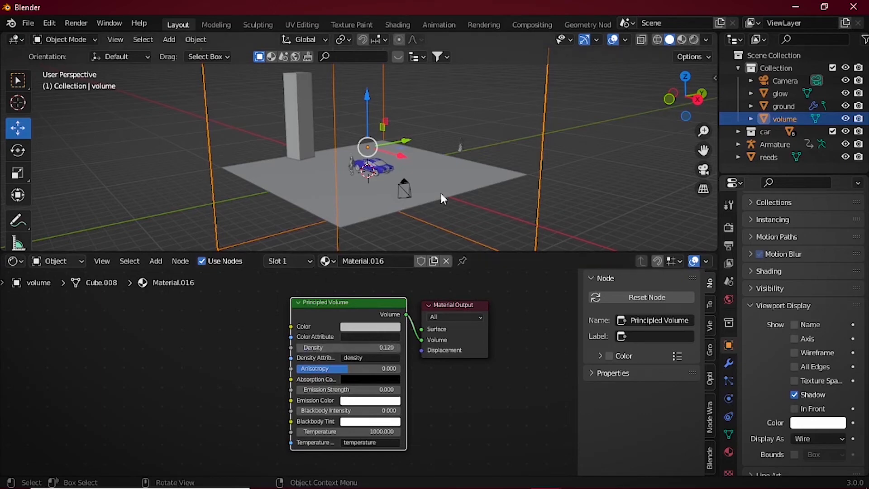
{"action": "scroll", "coordinate": [453, 181], "scroll_direction": "down", "scroll_amount": 2}
{"action": "left_click_drag", "start_coordinate": [447, 253], "coordinate": [448, 458]}
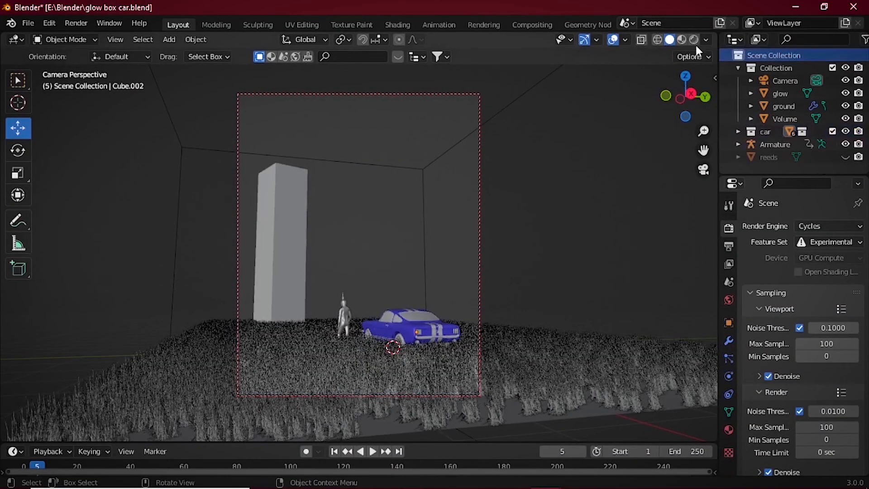
In rendered shading, change the emission color of the glow pillar's material from yellow to blue.
{"action": "left_click", "coordinate": [694, 39]}
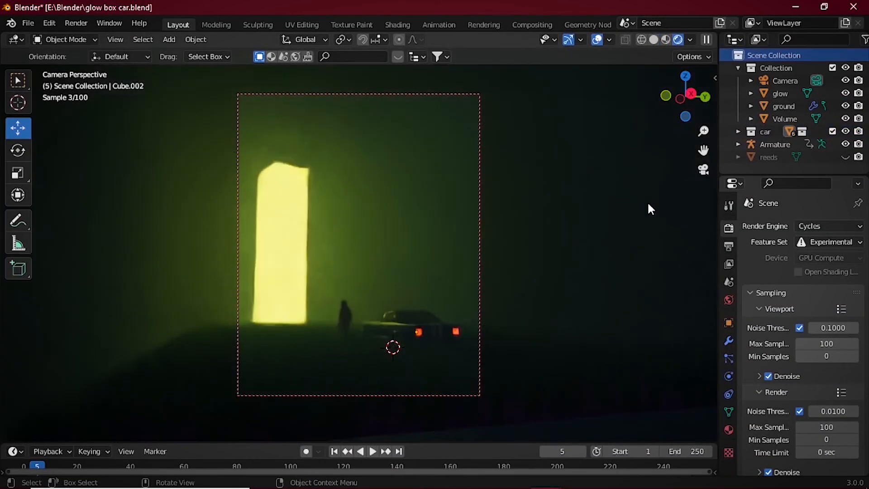
{"action": "left_click", "coordinate": [729, 300]}
{"action": "left_click", "coordinate": [797, 93]}
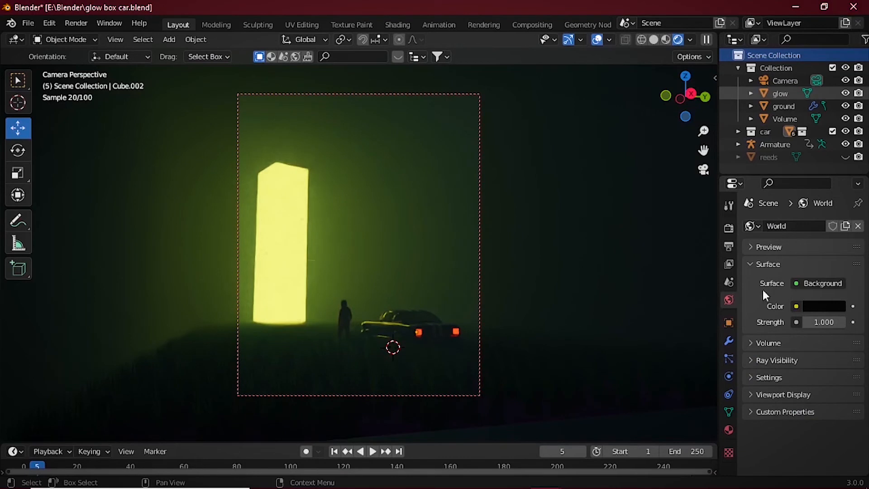
{"action": "left_click", "coordinate": [729, 429]}
{"action": "left_click", "coordinate": [814, 360]}
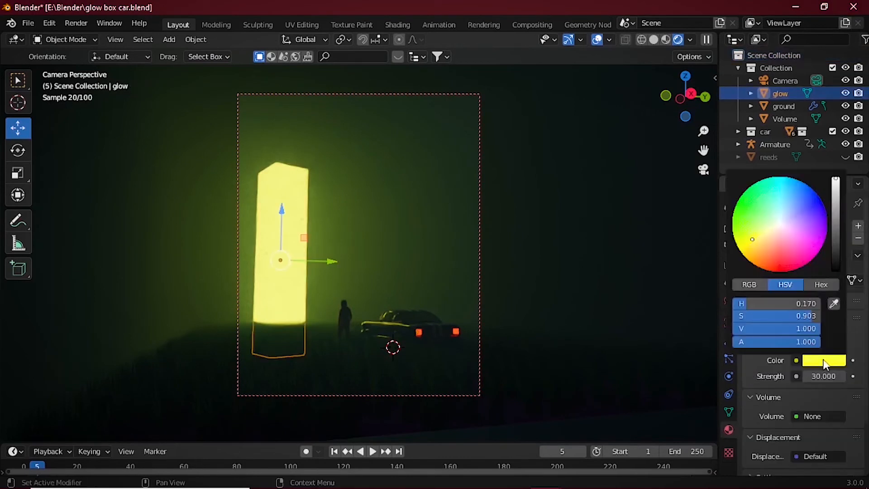
{"action": "left_click_drag", "start_coordinate": [793, 217], "coordinate": [796, 205]}
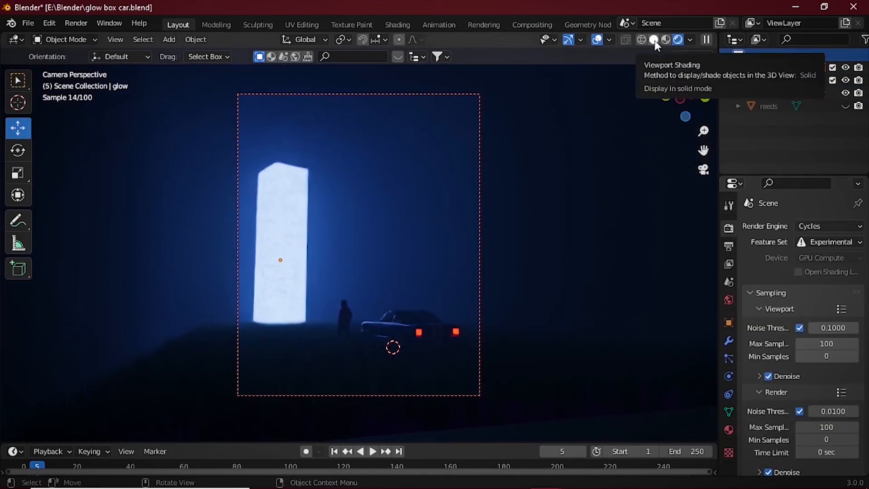
Return the viewport to solid shading and start rendering the scene.
{"action": "left_click", "coordinate": [655, 40]}
{"action": "left_click", "coordinate": [74, 24]}
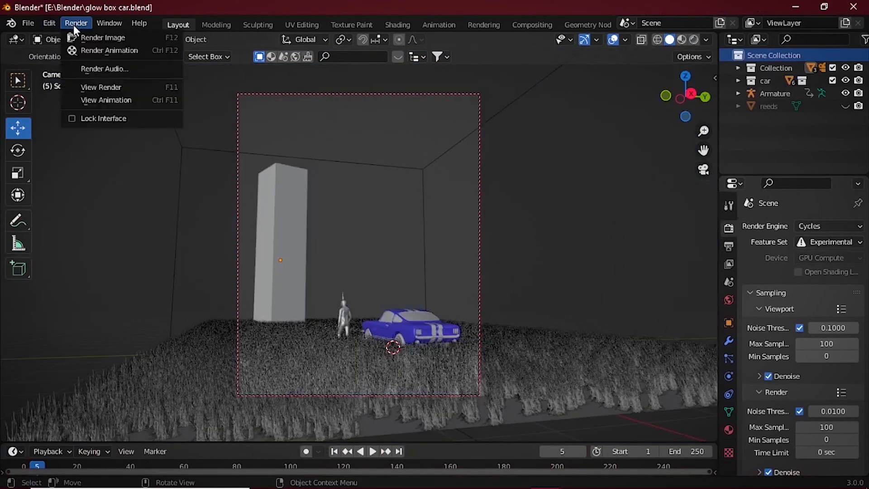